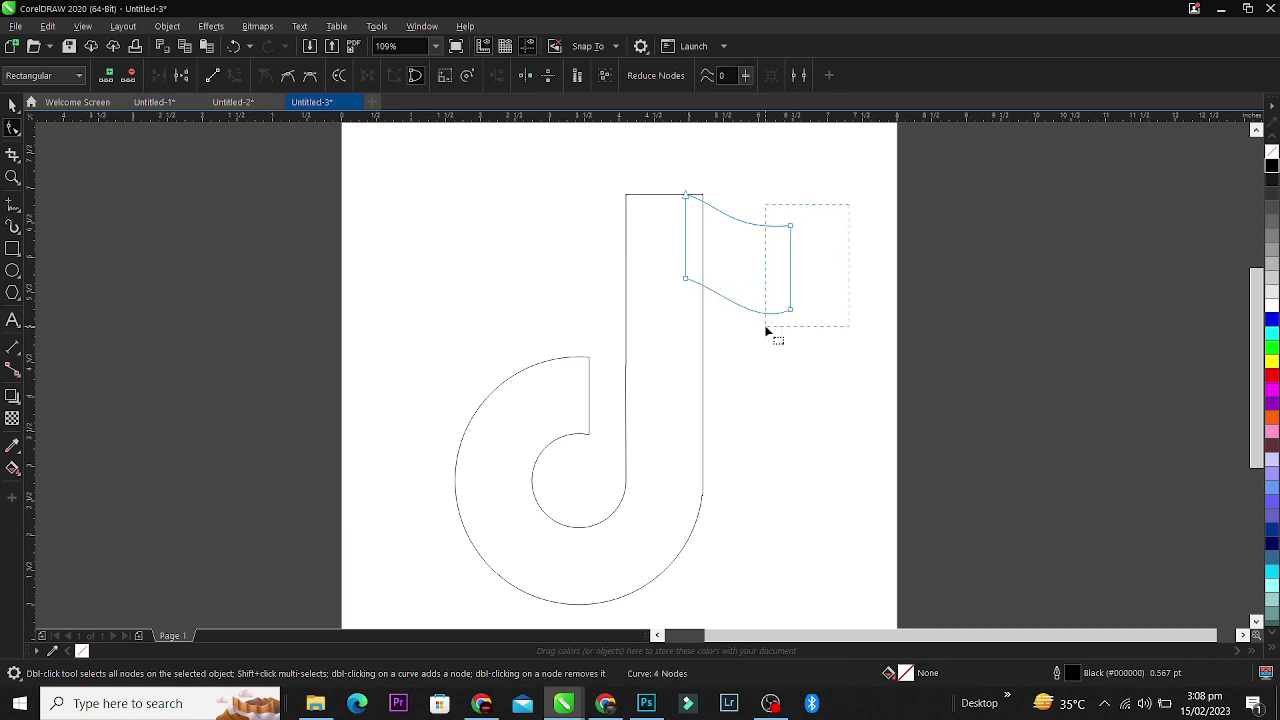
# - Centre the note body and wavy flag together on the page, and weld them into one shape
pyautogui.press('space')
pyautogui.keyDown('shift'); pyautogui.click(663, 235); pyautogui.keyUp('shift')
pyautogui.hotkey('ctrl', 'g')
pyautogui.press('p')
pyautogui.hotkey('ctrl', 'u')
pyautogui.click(459, 76)
# - Fill the welded note with red and no outline, and scale it down to 80%
pyautogui.hotkey('shift', 'F4')
pyautogui.click(1272, 375)
pyautogui.moveTo(771, 222); pyautogui.dragTo(746, 252)
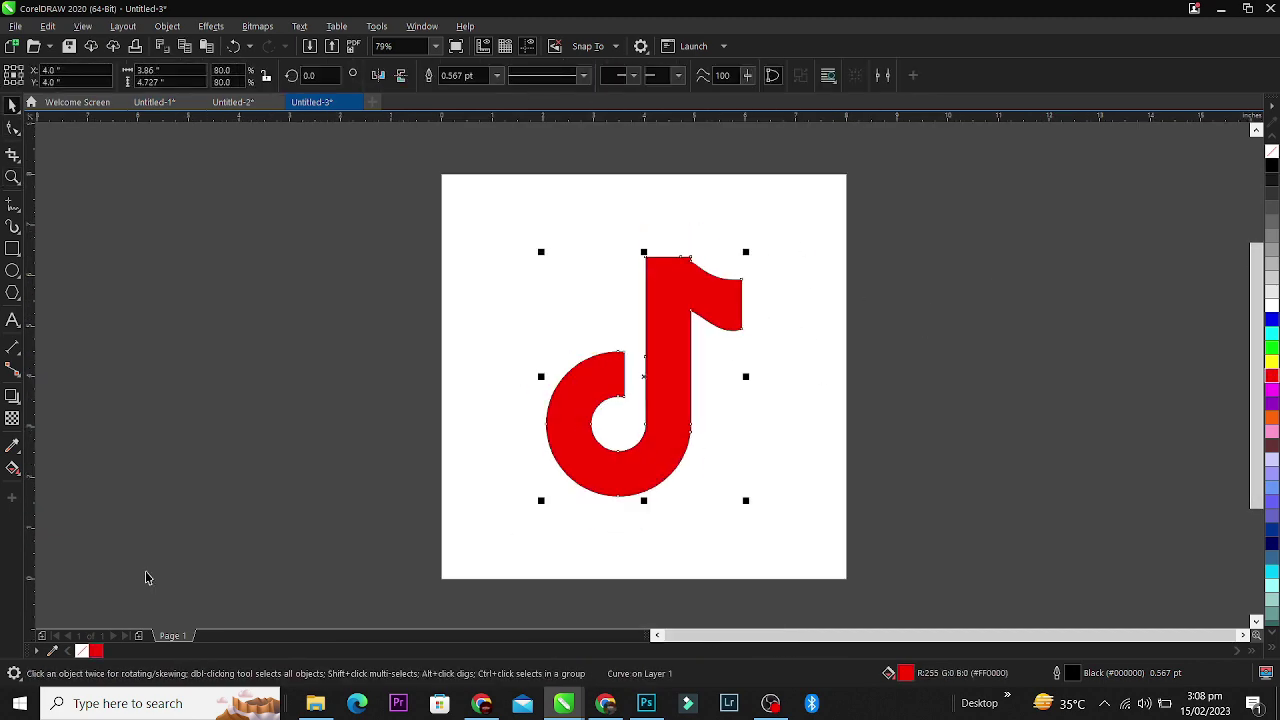
pyautogui.rightClick(82, 651)
# - Duplicate the red note with a slight offset up and to the left, and fill the copy with cyan
pyautogui.scroll(1, 536, 315)
pyautogui.press('space')
pyautogui.press('space')
pyautogui.moveTo(746, 302); pyautogui.dragTo(607, 309)
pyautogui.moveTo(607, 309); pyautogui.dragTo(735, 283)
pyautogui.click(1272, 333)
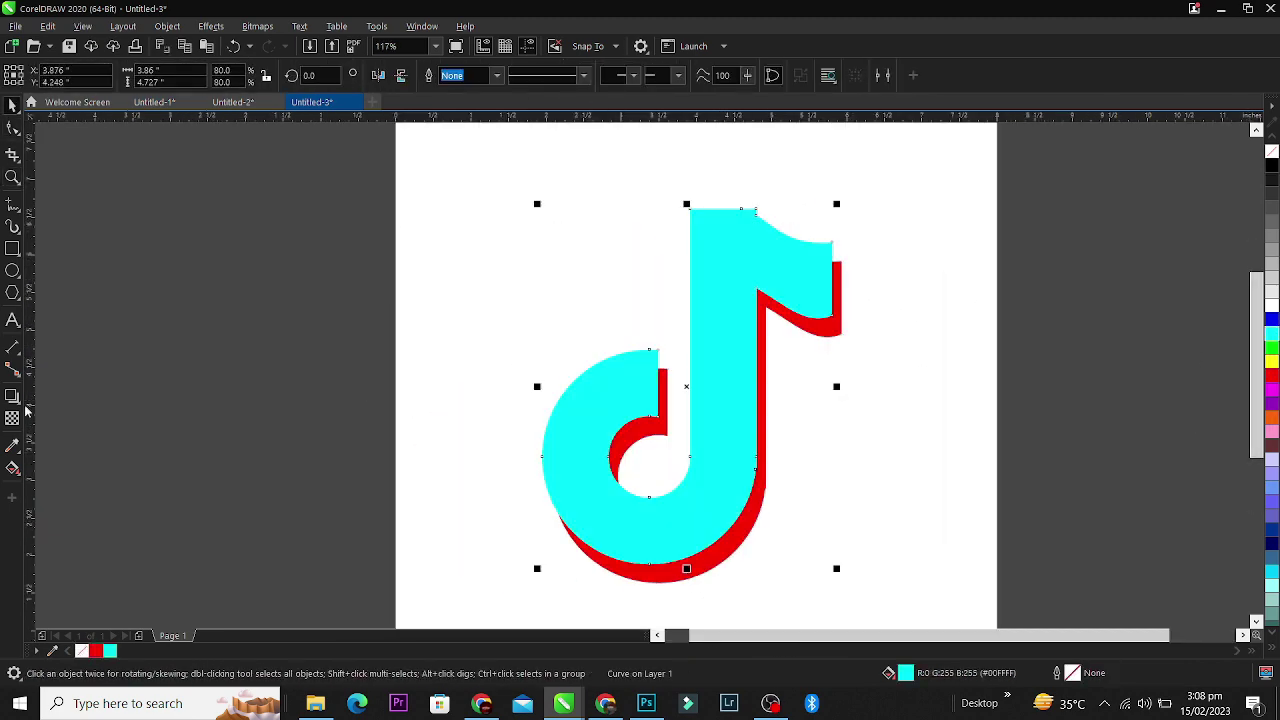
# - Add a black note shape over the cyan and red notes, offset between the two, and group the artwork
pyautogui.click(12, 418)
pyautogui.click(195, 143)
pyautogui.hotkey('ctrl', 'g')
pyautogui.hotkey('shift', 'F4')
pyautogui.scroll(1, 612, 543)
# - Add the text "TikTok" centred below the note and set its font to Montserrat ExtraBold
pyautogui.press('F8')
pyautogui.click(506, 543)
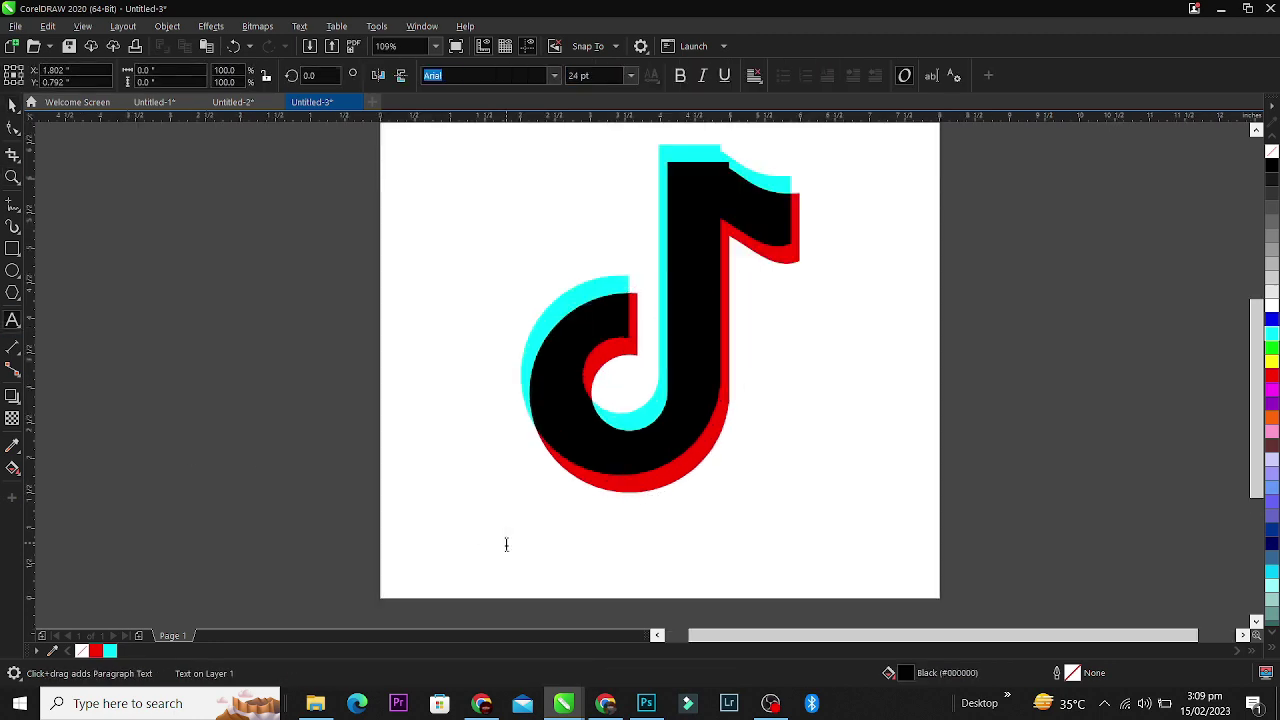
pyautogui.write('TikTok')
pyautogui.hotkey('ctrl', 'space')
pyautogui.press('c')
pyautogui.click(555, 76)
pyautogui.click(490, 140)
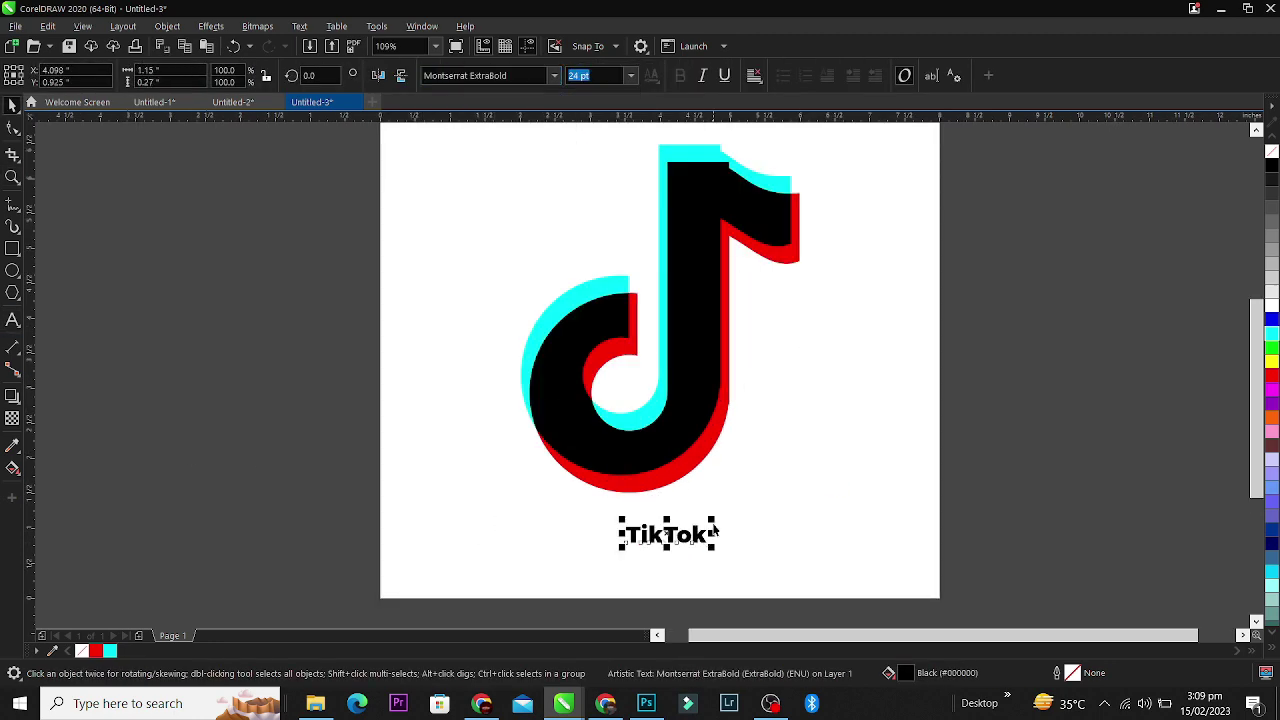
# - Enlarge the "TikTok" text and group it with the note symbol
pyautogui.moveTo(715, 520); pyautogui.dragTo(769, 503)
pyautogui.hotkey('ctrl', 'g')
pyautogui.hotkey('shift', 'F4')
pyautogui.click(835, 433)
# - Add a white page-sized background square, group it with the logo, and scale the group to about 5.31 inches square
pyautogui.doubleClick(12, 248)
pyautogui.click(1272, 305)
pyautogui.hotkey('ctrl', 'g')
pyautogui.moveTo(851, 170); pyautogui.dragTo(783, 237)
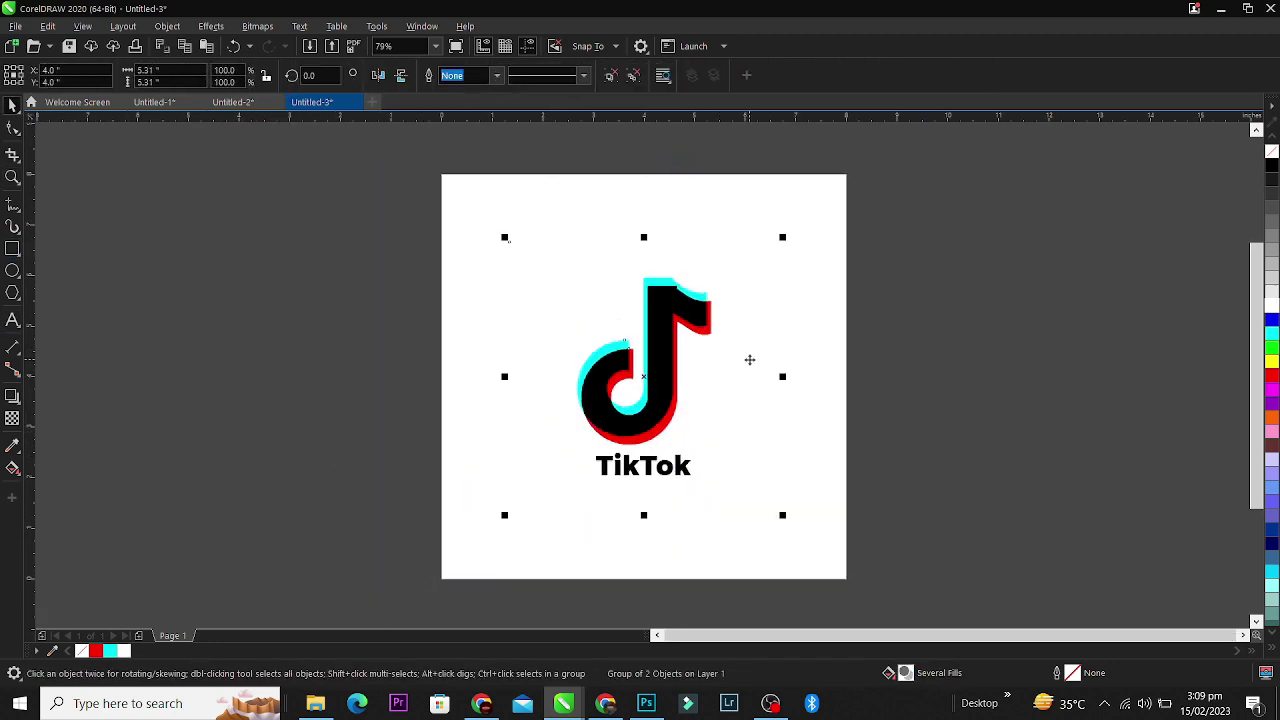
# - Place a copy of the framed logo to its right and apply a black fill to the background
pyautogui.moveTo(749, 360); pyautogui.dragTo(1058, 360)
pyautogui.press('p')
pyautogui.click(1272, 166)
pyautogui.keyDown('ctrl'); pyautogui.click(818, 293); pyautogui.keyUp('ctrl')
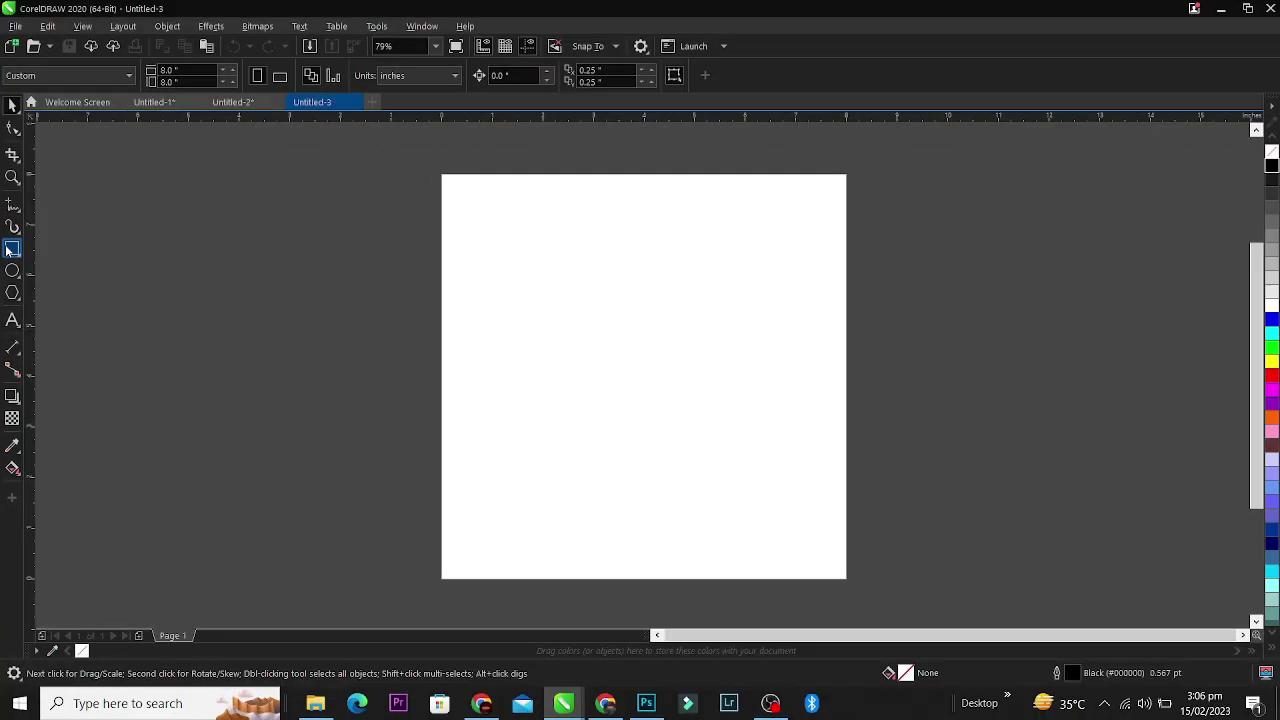
# - Draw a vertical rectangle about 1.1 × 4.3 inches at the centre of the page
pyautogui.press('F6')
pyautogui.moveTo(605, 259); pyautogui.dragTo(660, 478)
pyautogui.press('z')
pyautogui.click(672, 425)
pyautogui.press('space')
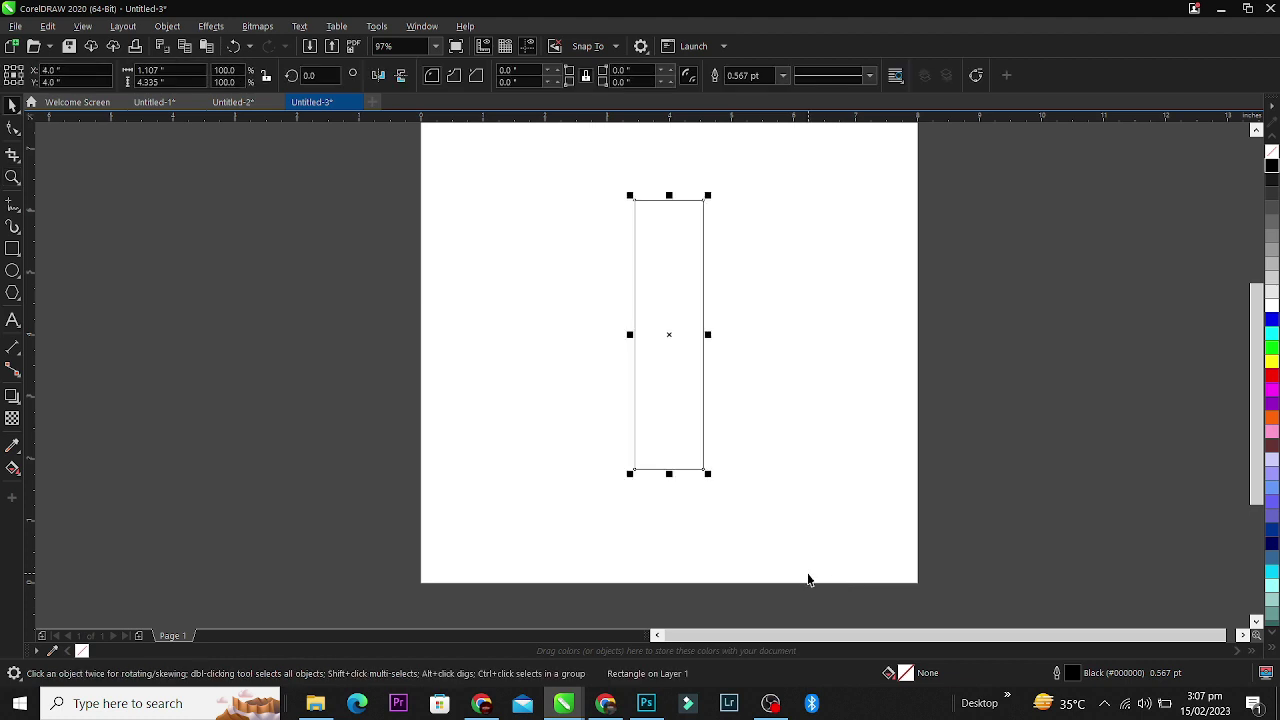
# - Draw a circle about 3.57 inches in diameter and align its right edge with the rectangle's right edge
pyautogui.click(13, 271)
pyautogui.moveTo(526, 297); pyautogui.dragTo(677, 517)
pyautogui.press('space')
pyautogui.keyDown('shift'); pyautogui.click(686, 251); pyautogui.keyUp('shift')
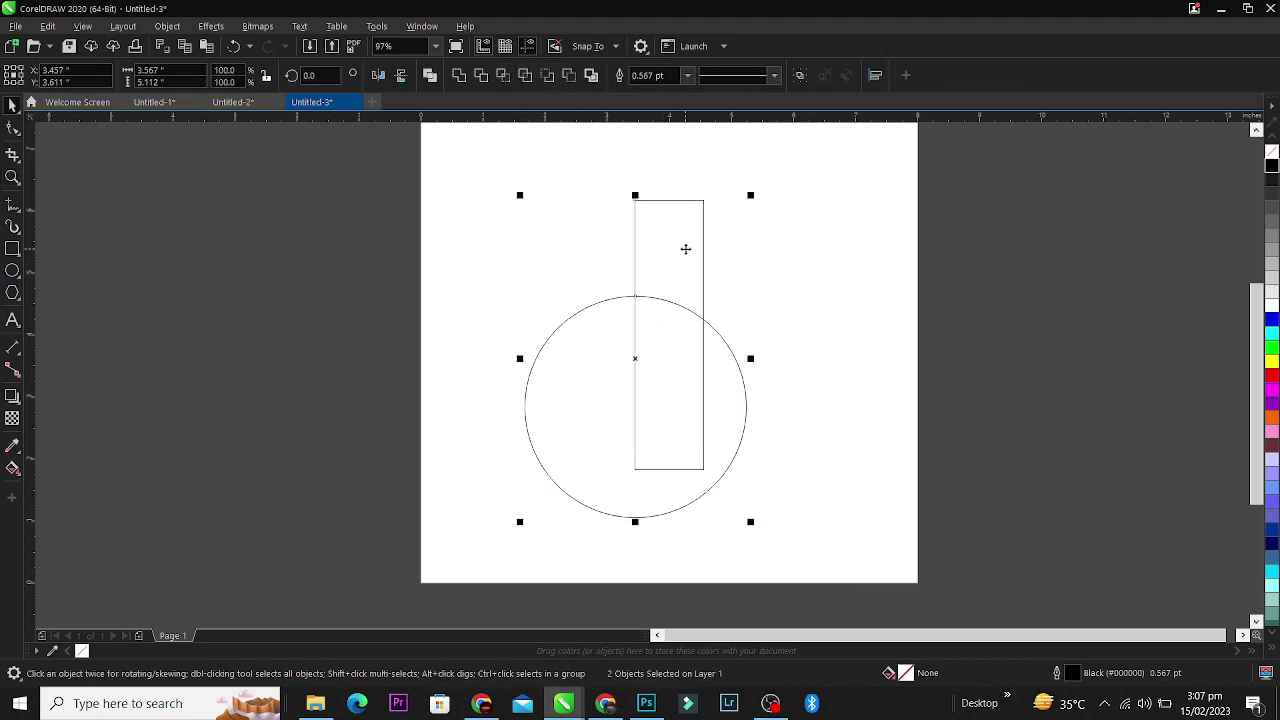
pyautogui.press('r')
pyautogui.click(811, 348)
# - Create a concentric copy of the circle scaled to 38%, reaching the rectangle's left edge
pyautogui.click(661, 365)
pyautogui.moveTo(711, 291); pyautogui.dragTo(634, 316)
pyautogui.click(634, 316)
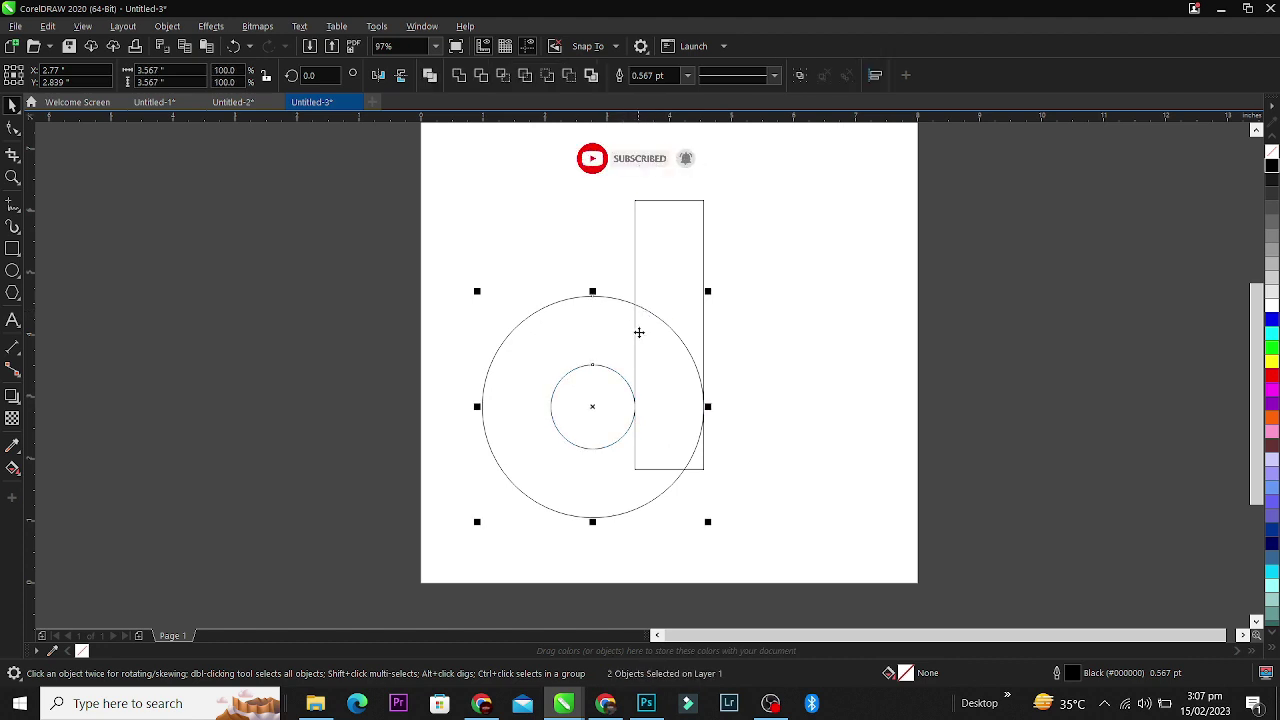
# - Group the two circles and move them straight down so their centre sits at about Y 2.04 inches
pyautogui.keyDown('shift'); pyautogui.click(668, 274); pyautogui.keyUp('shift')
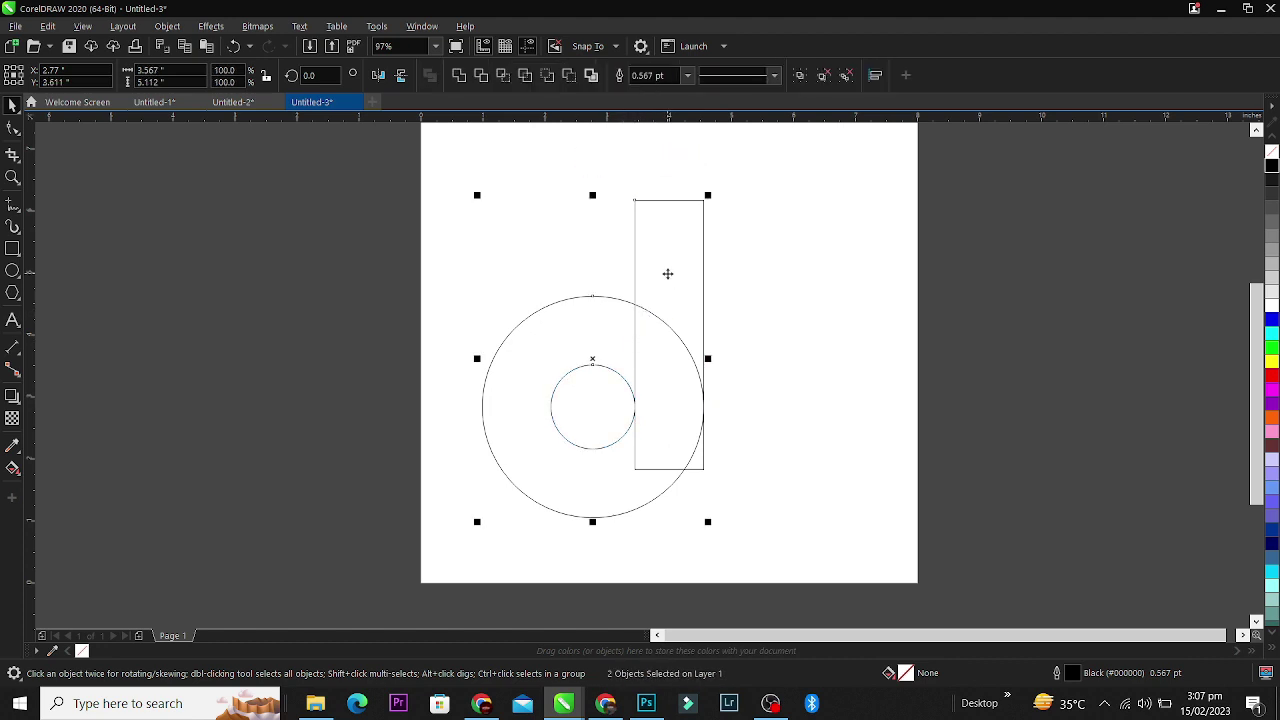
pyautogui.moveTo(651, 357); pyautogui.dragTo(651, 400)
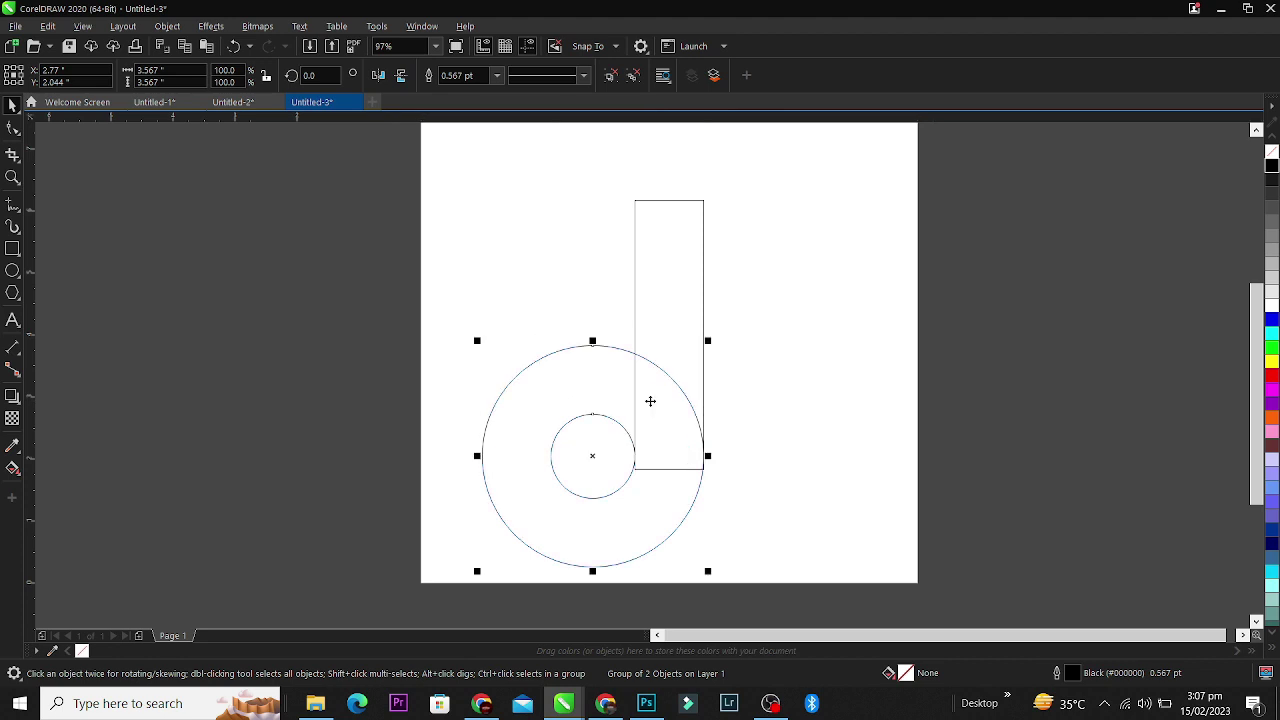
pyautogui.keyDown('shift'); pyautogui.click(677, 291); pyautogui.keyUp('shift')
# - Cut the inner circle out of the outer circle to form a single ring shape
pyautogui.click(548, 448)
pyautogui.keyDown('ctrl'); pyautogui.click(634, 455); pyautogui.keyUp('ctrl')
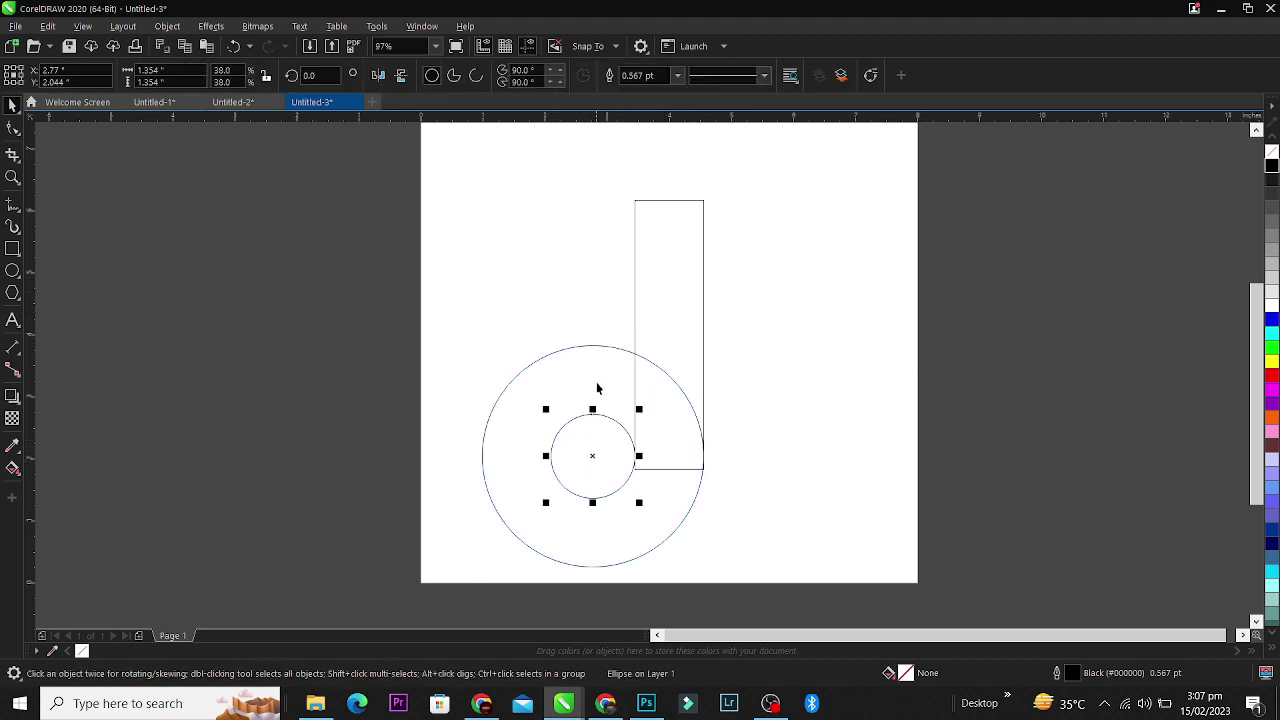
pyautogui.click(597, 388)
pyautogui.click(837, 345)
pyautogui.click(599, 442)
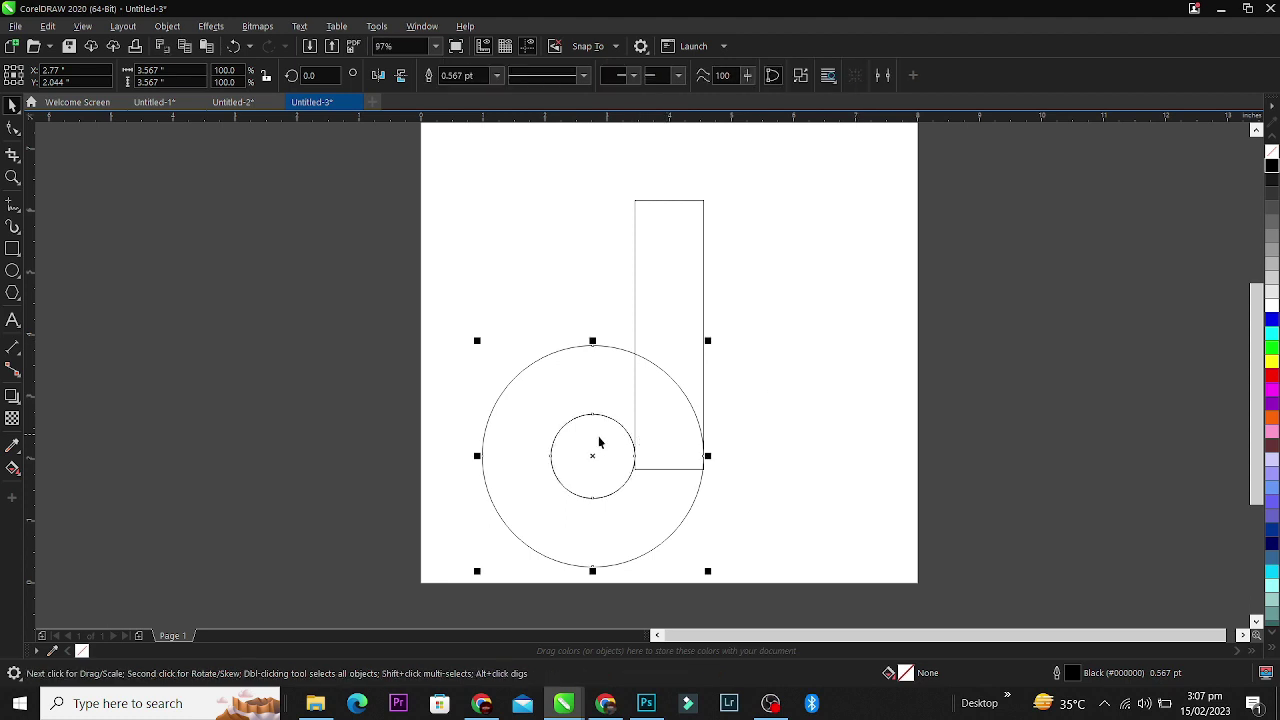
pyautogui.keyDown('ctrl'); pyautogui.click(573, 440); pyautogui.keyUp('ctrl')
pyautogui.press('Escape')
# - Weld the vertical rectangle and the ring into one shape
pyautogui.click(663, 337)
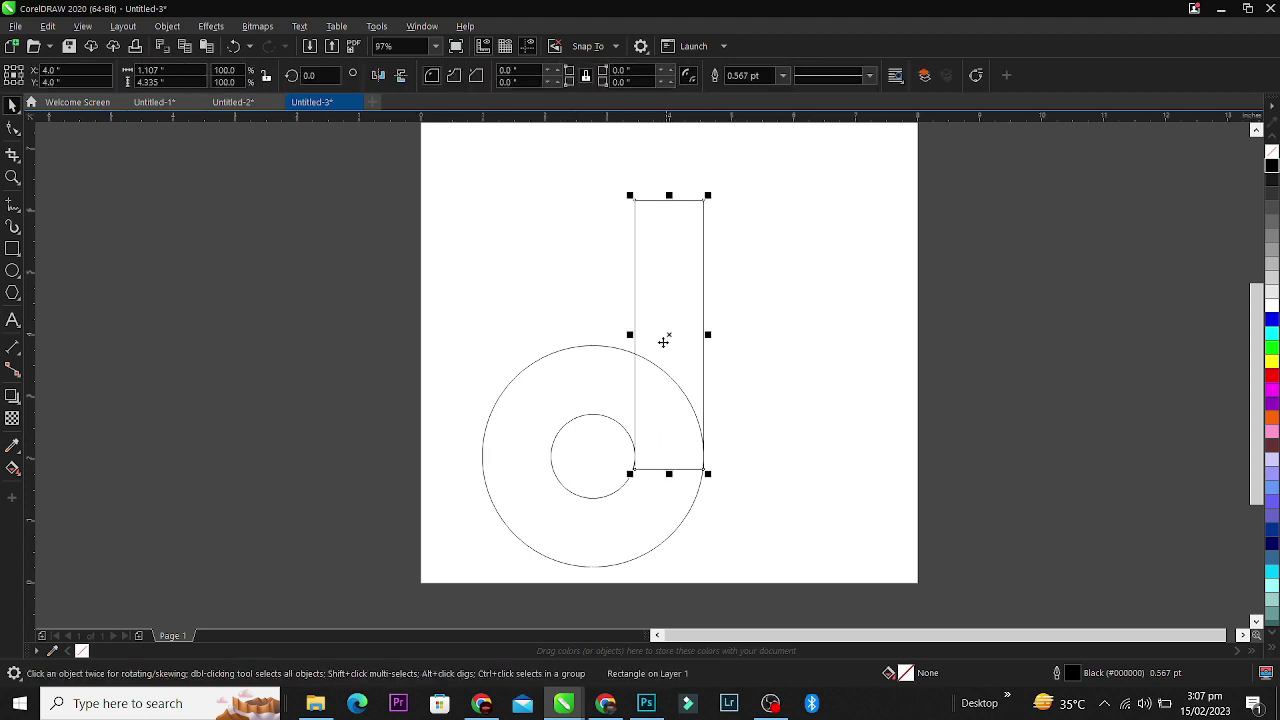
pyautogui.keyDown('shift'); pyautogui.click(597, 382); pyautogui.keyUp('shift')
pyautogui.click(481, 76)
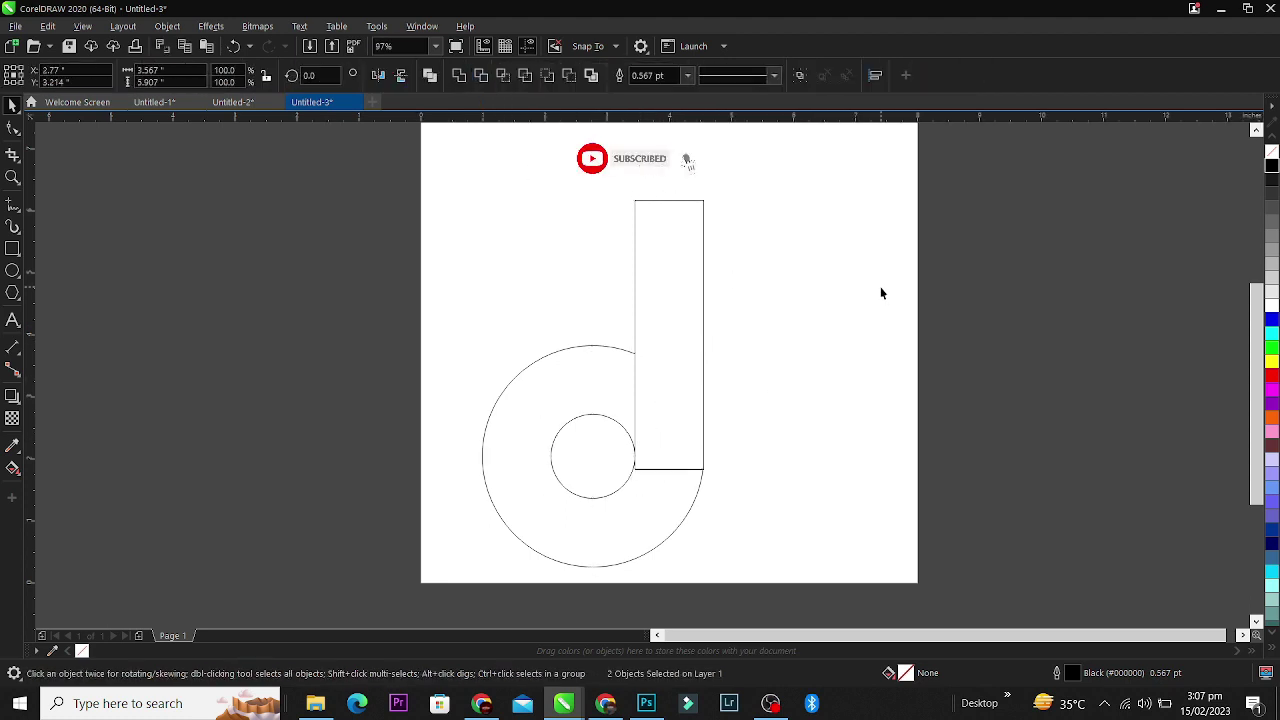
pyautogui.hotkey('ctrl', 'z')
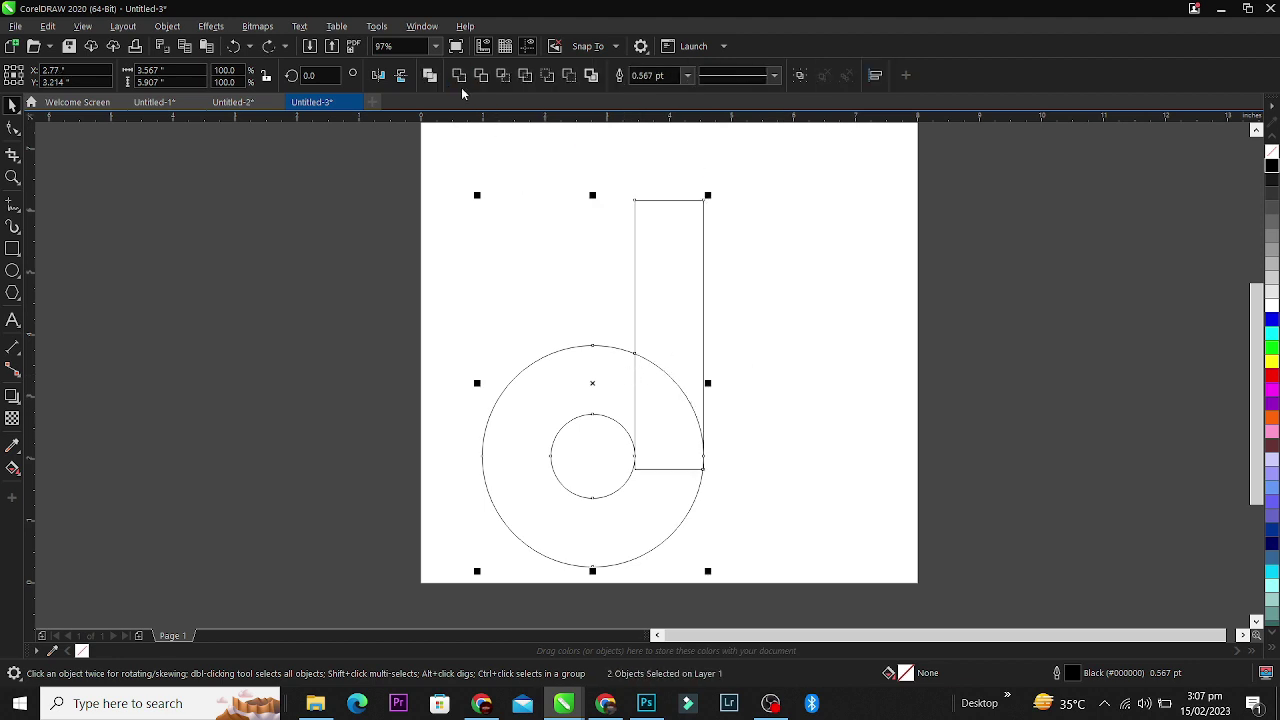
pyautogui.click(459, 76)
pyautogui.click(745, 355)
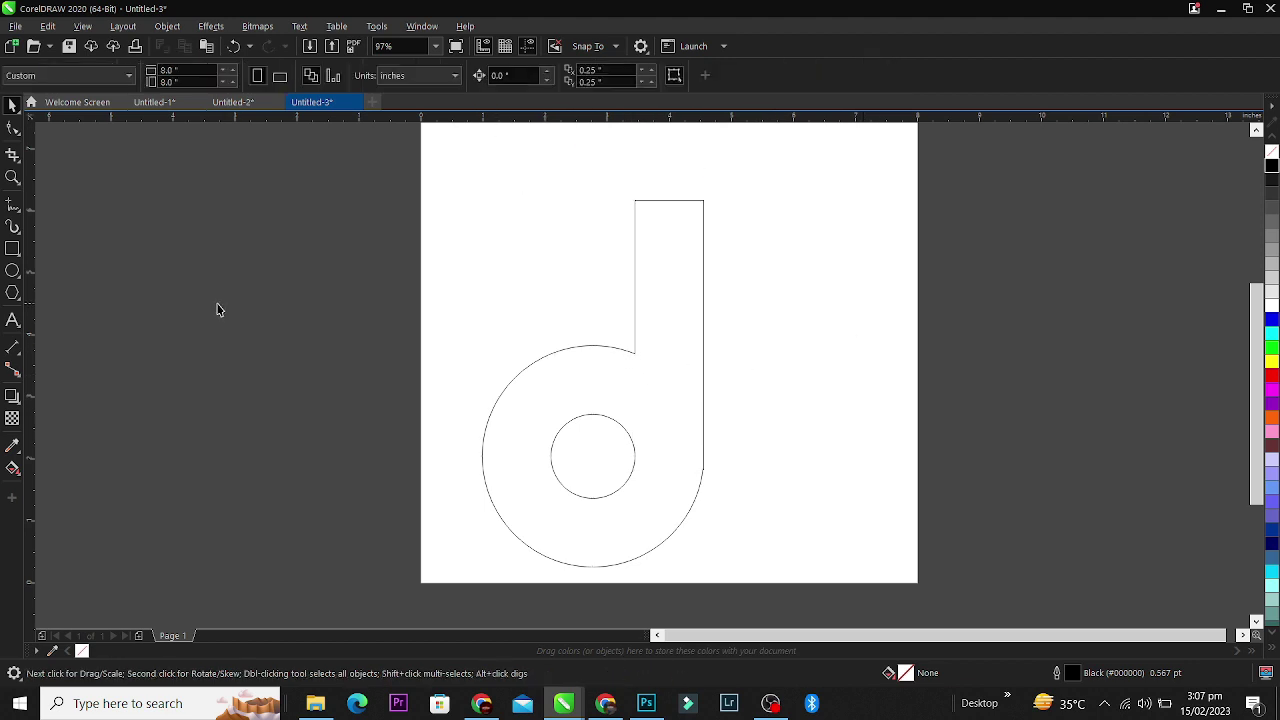
# - Draw a rectangle about 1.47 × 3.04 inches over the ring along the stem's left edge, and reduce its width and height
pyautogui.click(13, 249)
pyautogui.moveTo(543, 272); pyautogui.dragTo(634, 461)
pyautogui.press('z')
pyautogui.moveTo(449, 237); pyautogui.dragTo(889, 560)
pyautogui.press('space')
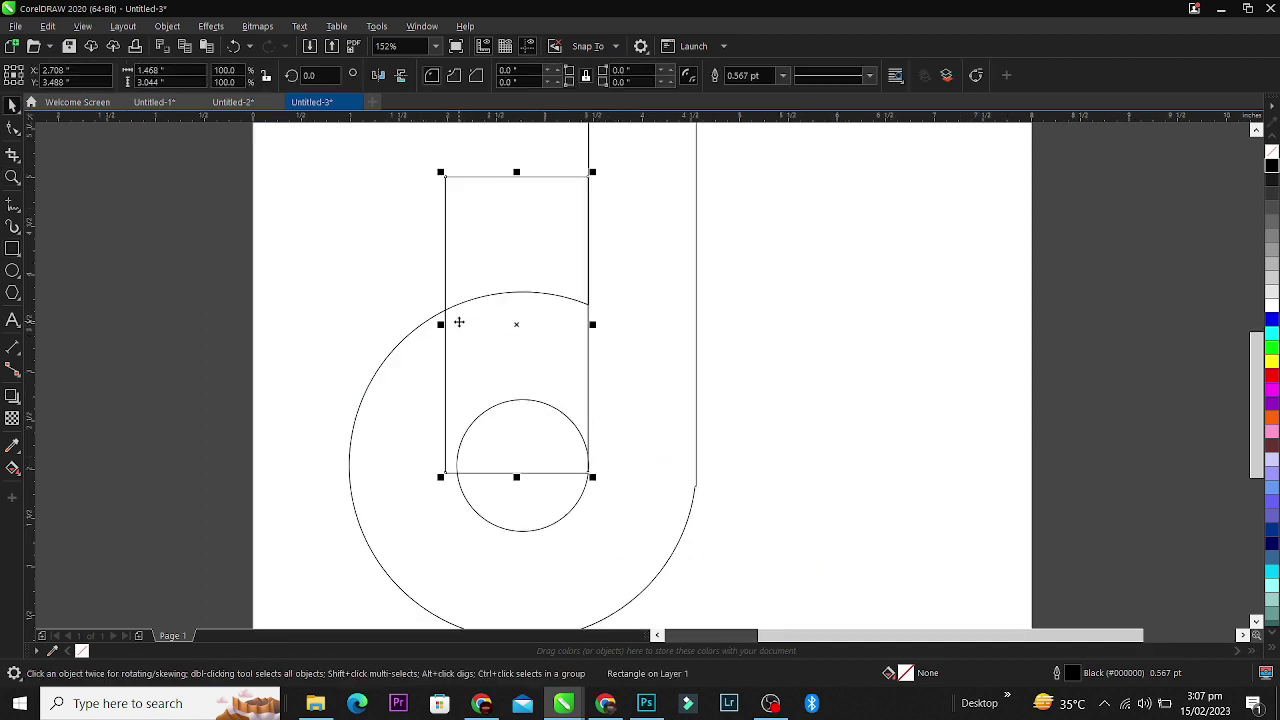
pyautogui.moveTo(440, 324); pyautogui.dragTo(530, 343)
pyautogui.moveTo(562, 477); pyautogui.dragTo(563, 453)
# - Trim the note body with the narrow rectangle and delete that rectangle
pyautogui.keyDown('shift'); pyautogui.click(647, 434); pyautogui.keyUp('shift')
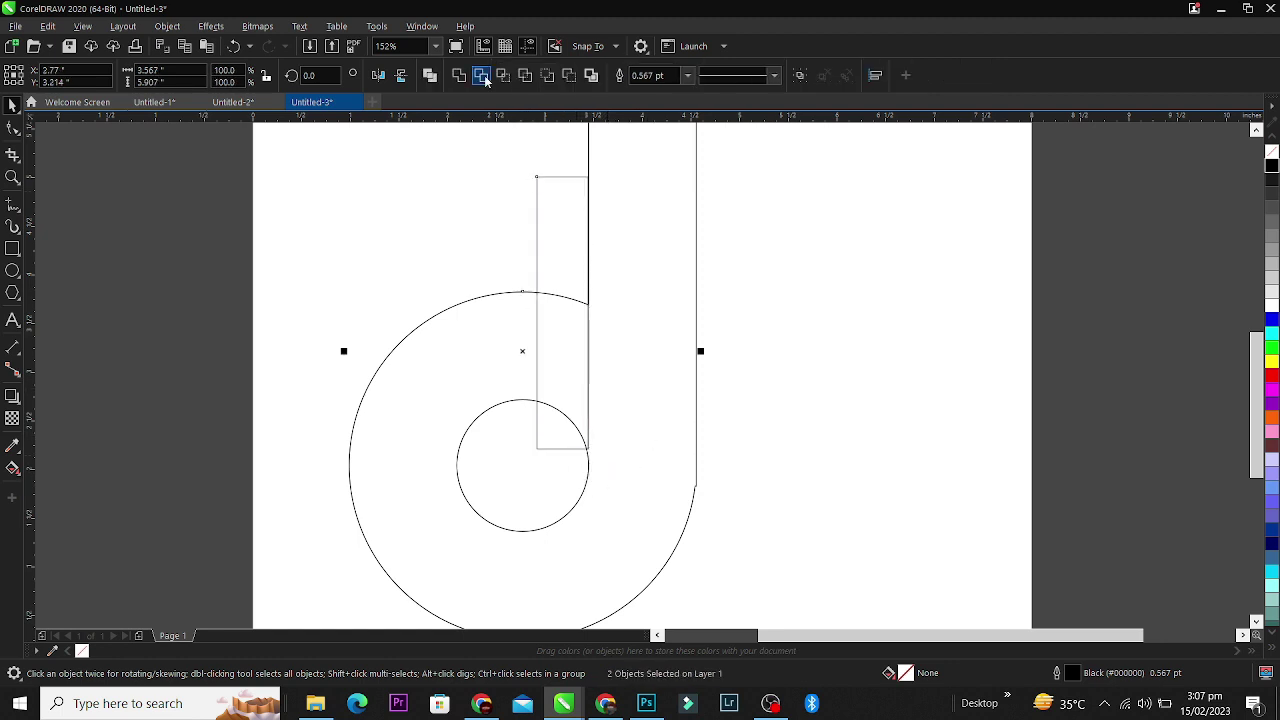
pyautogui.click(482, 76)
pyautogui.click(966, 434)
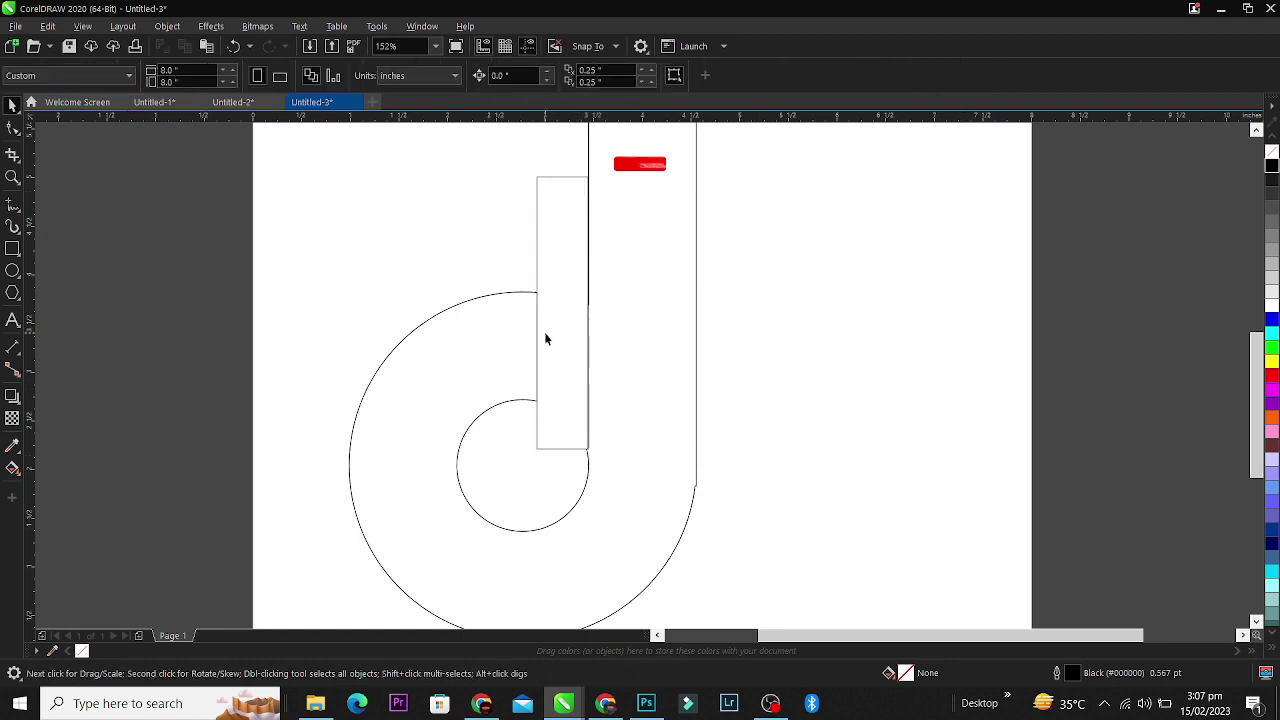
pyautogui.click(541, 334)
pyautogui.press('Delete')
# - Delete the stray node where the stem's left edge meets the inner circle
pyautogui.doubleClick(588, 441)
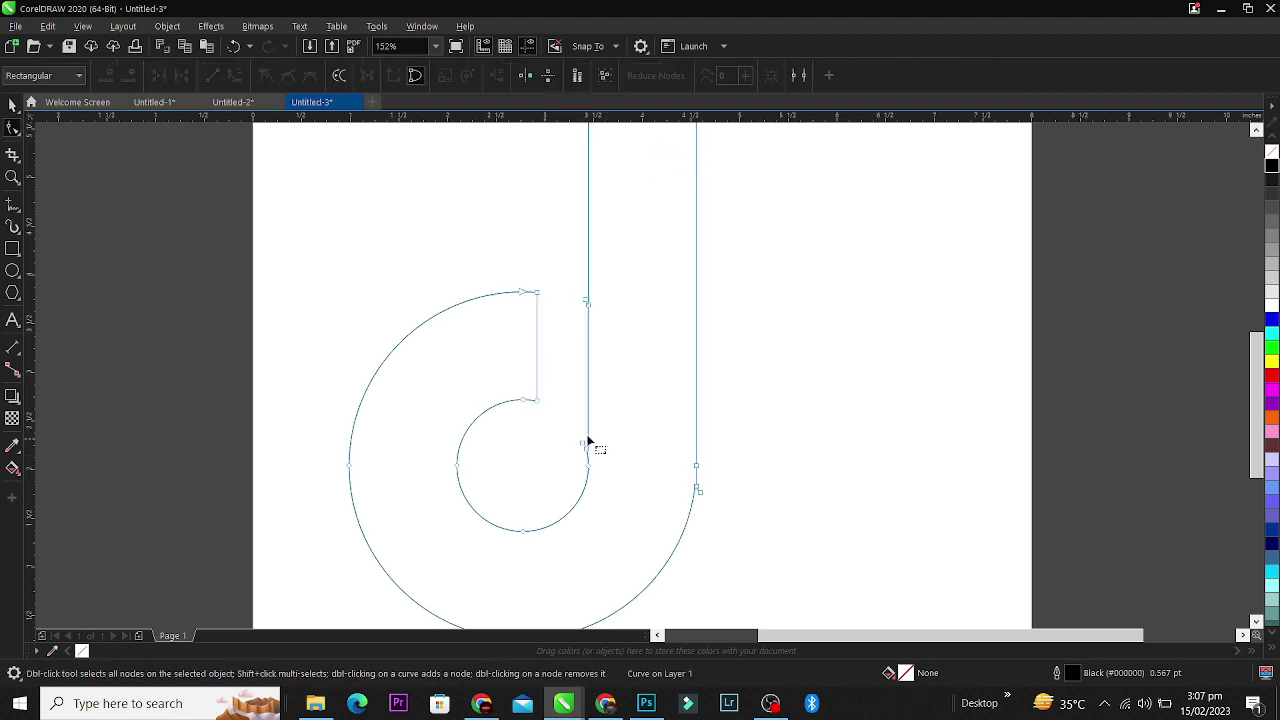
pyautogui.moveTo(619, 457); pyautogui.dragTo(620, 458)
pyautogui.press('Delete')
pyautogui.press('space')
pyautogui.press('z')
pyautogui.scroll(-2, 674, 353)
pyautogui.press('space')
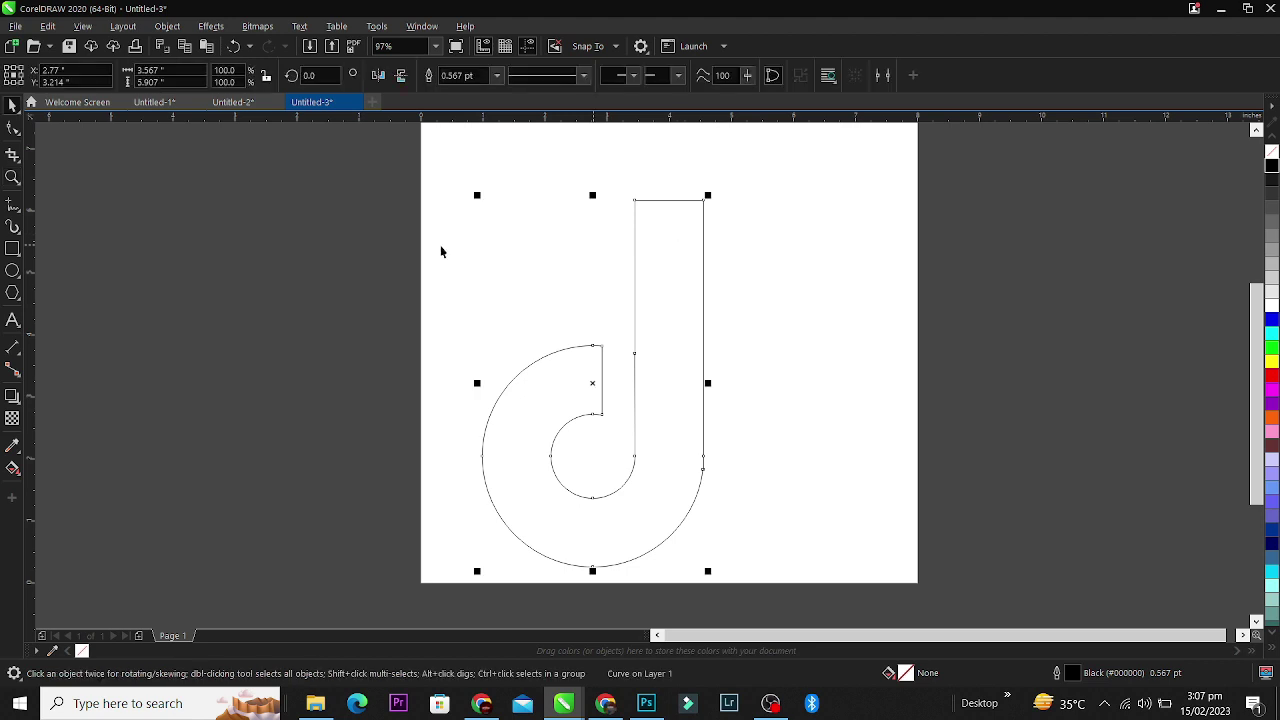
# - Draw a flag rectangle about 1.5 × 1.21 inches overlapping the stem's upper right end
pyautogui.click(15, 246)
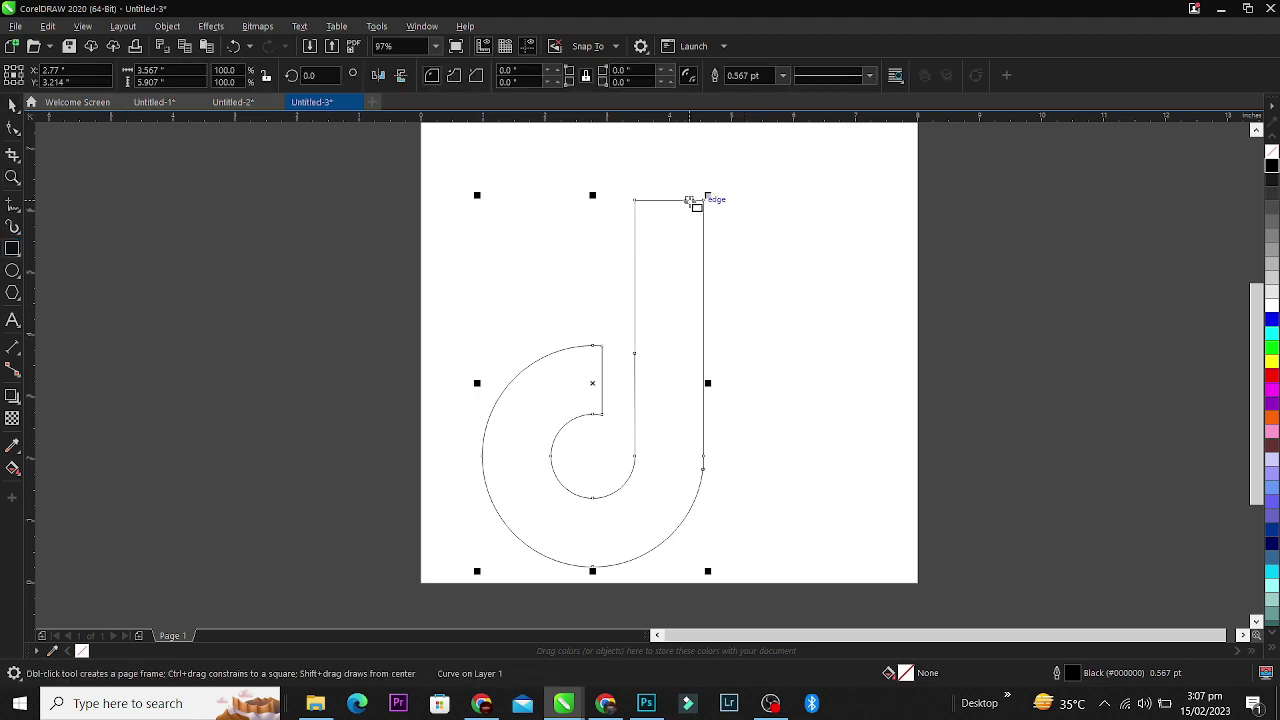
pyautogui.moveTo(689, 201); pyautogui.dragTo(782, 275)
pyautogui.press('space')
# - Group the flag rectangle with the note body and centre the group on the page
pyautogui.keyDown('shift'); pyautogui.click(657, 310); pyautogui.keyUp('shift')
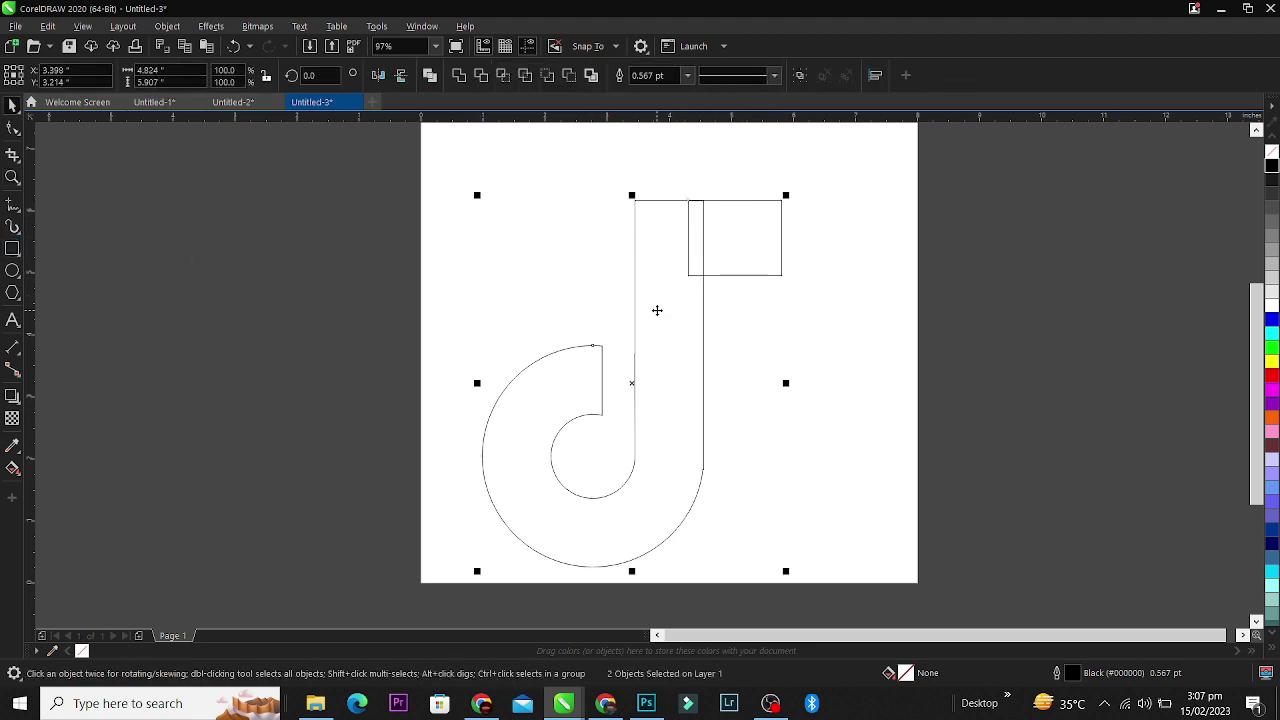
pyautogui.hotkey('ctrl', 'g')
pyautogui.press('p')
pyautogui.press('z')
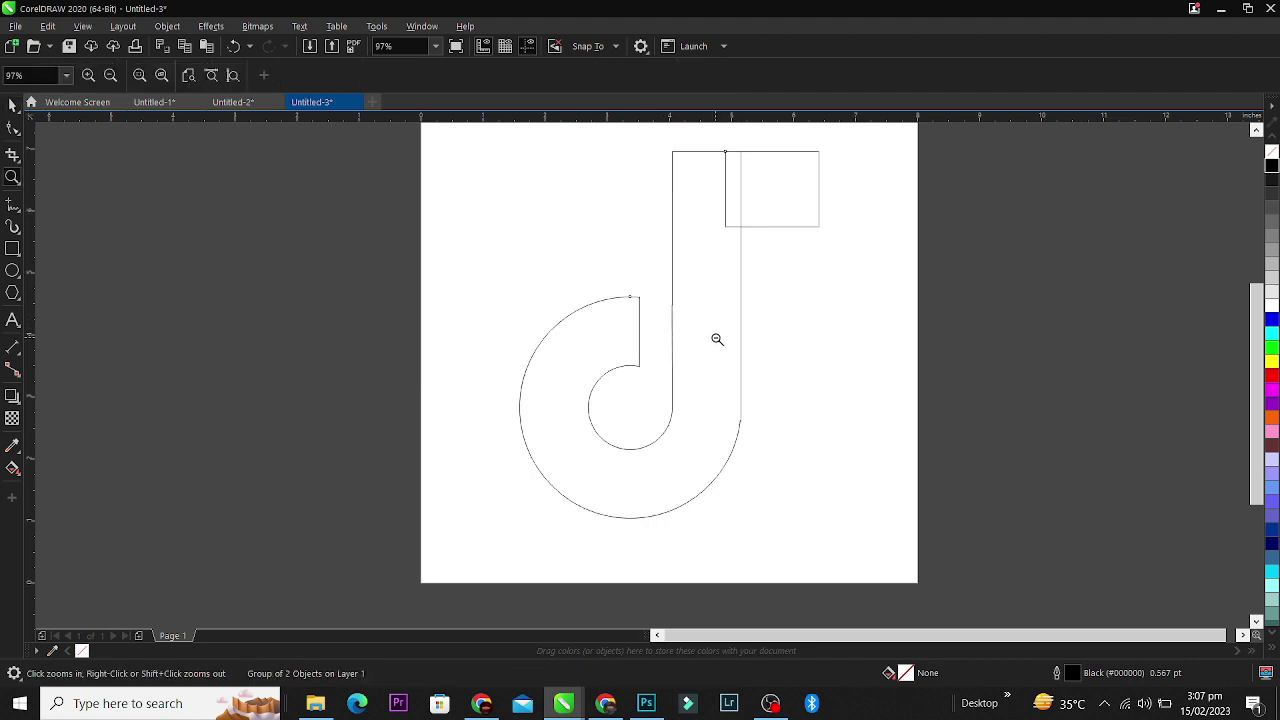
pyautogui.hotkey('shift', 'F4')
pyautogui.moveTo(432, 176); pyautogui.dragTo(869, 514)
pyautogui.press('space')
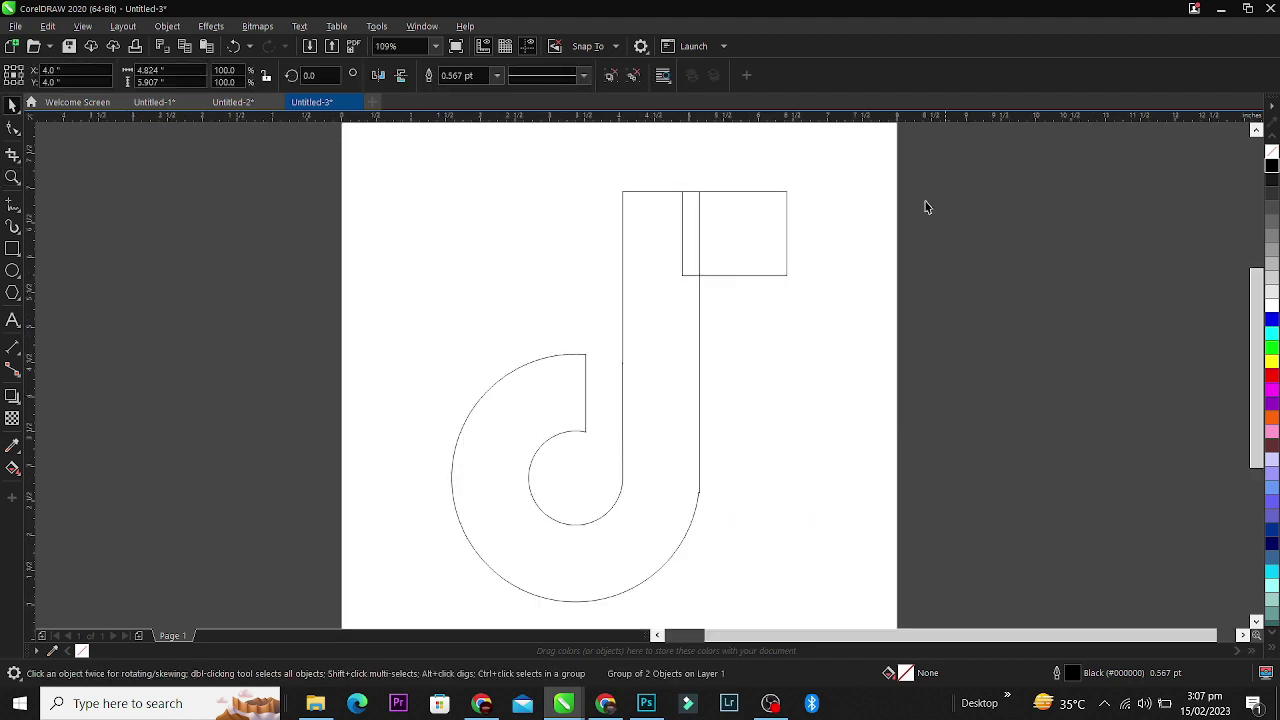
# - Convert the flag rectangle inside the group to curves and move its two right nodes down to slant it
pyautogui.click(708, 219)
pyautogui.keyDown('ctrl'); pyautogui.click(725, 217); pyautogui.keyUp('ctrl')
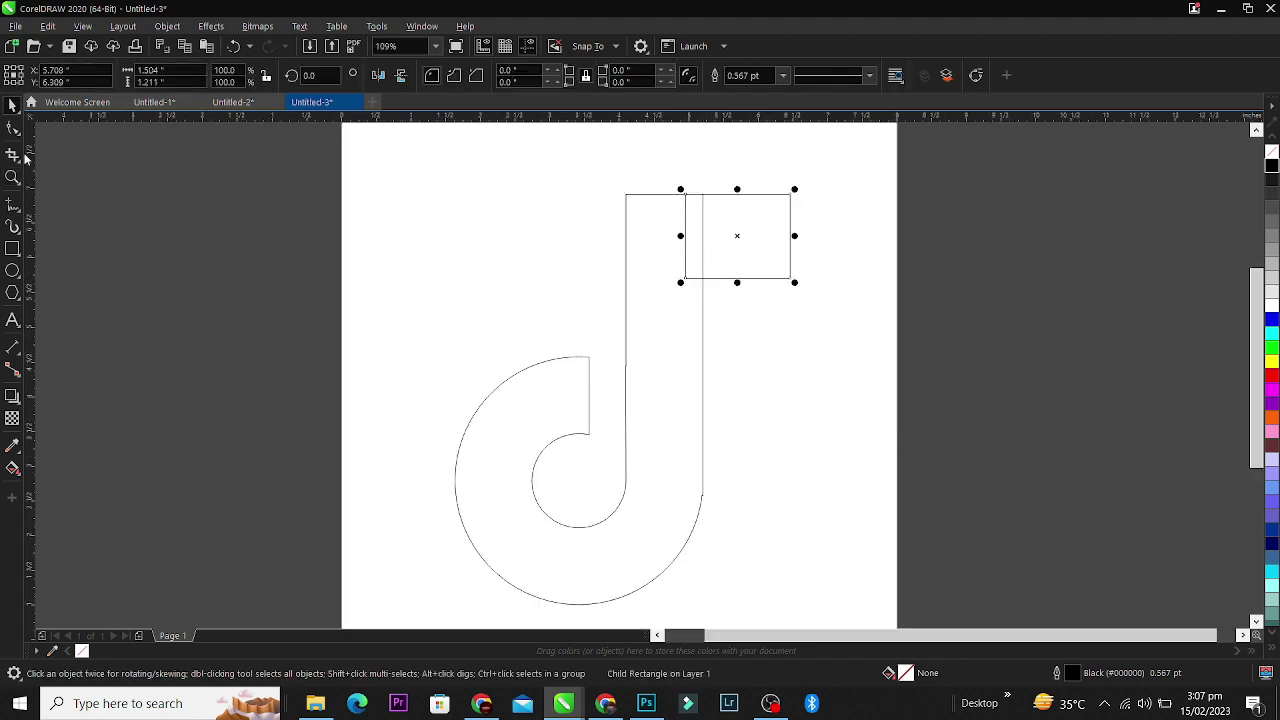
pyautogui.click(13, 128)
pyautogui.hotkey('ctrl', 'q')
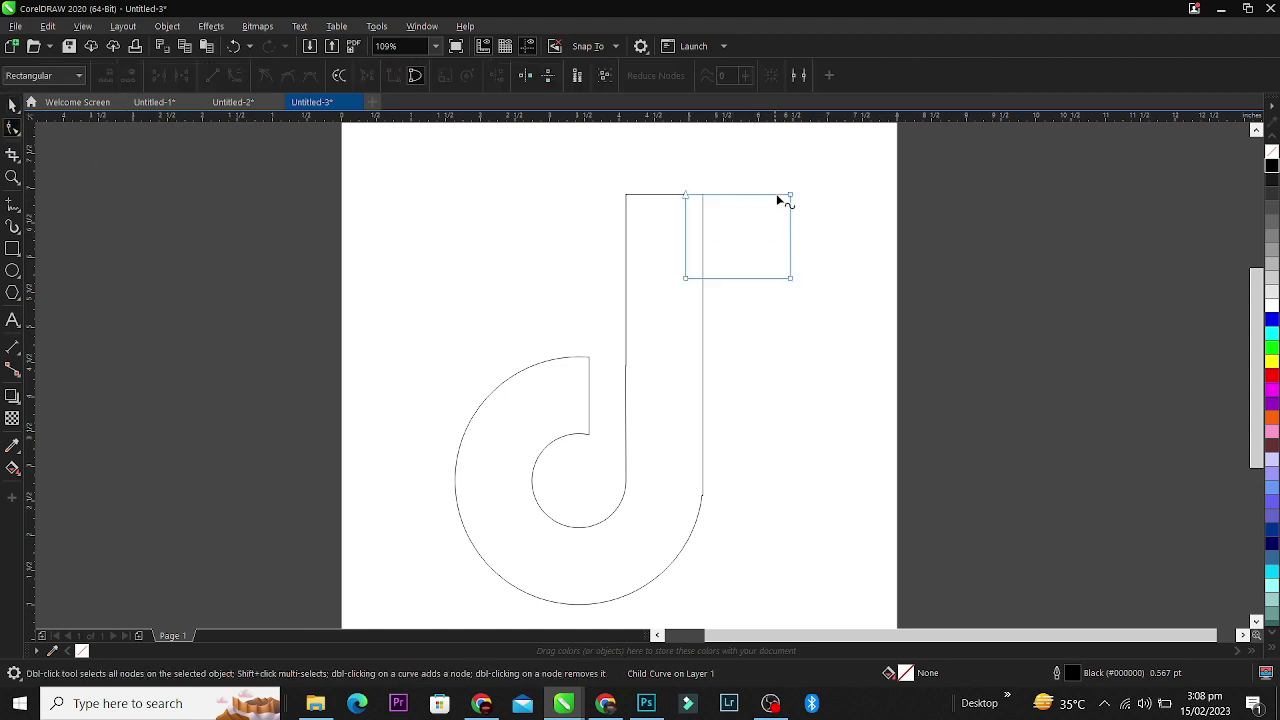
pyautogui.moveTo(826, 315); pyautogui.dragTo(794, 312)
# - Convert the flag's top edge to a curve and bend it into a gentle wave
pyautogui.click(737, 212)
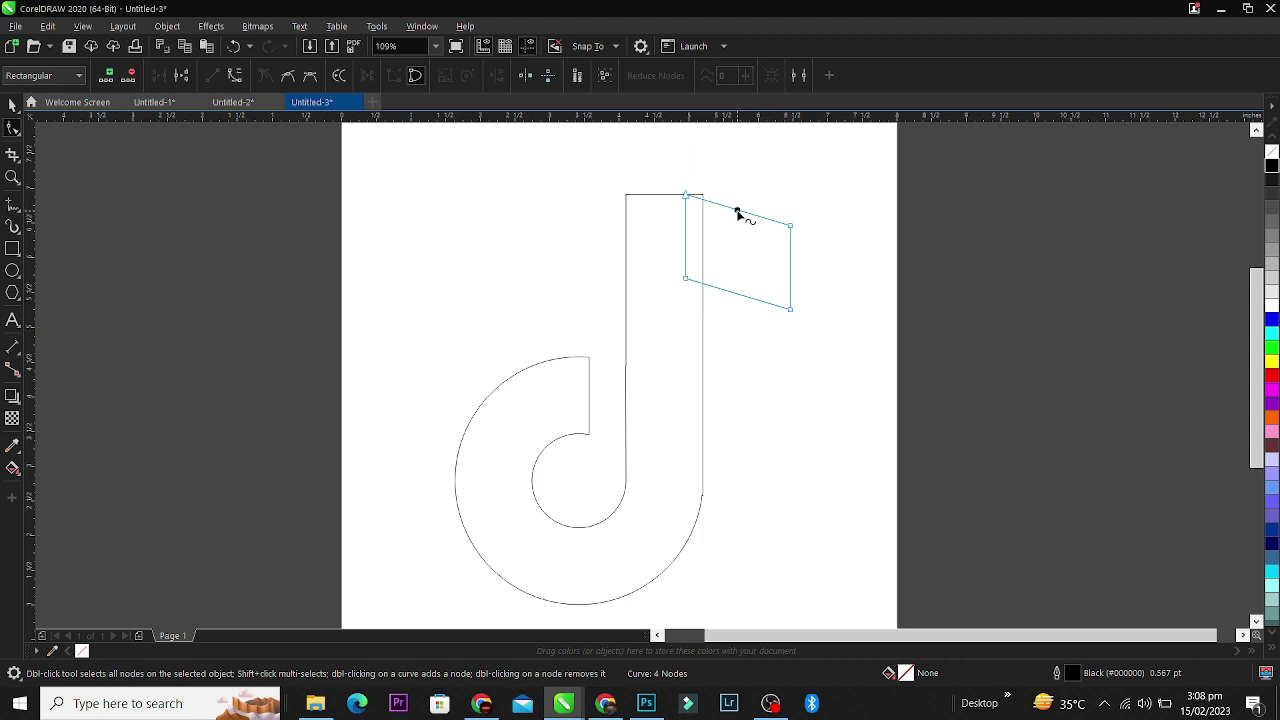
pyautogui.click(244, 76)
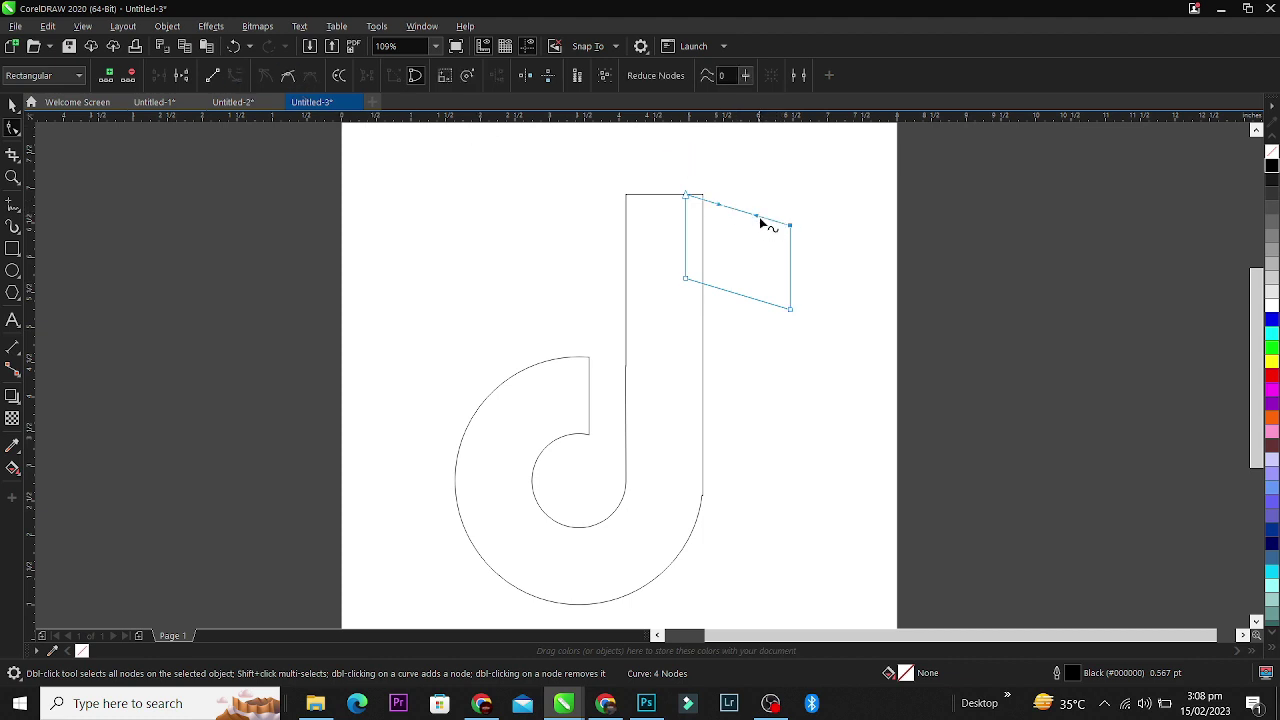
pyautogui.moveTo(757, 217); pyautogui.dragTo(793, 242)
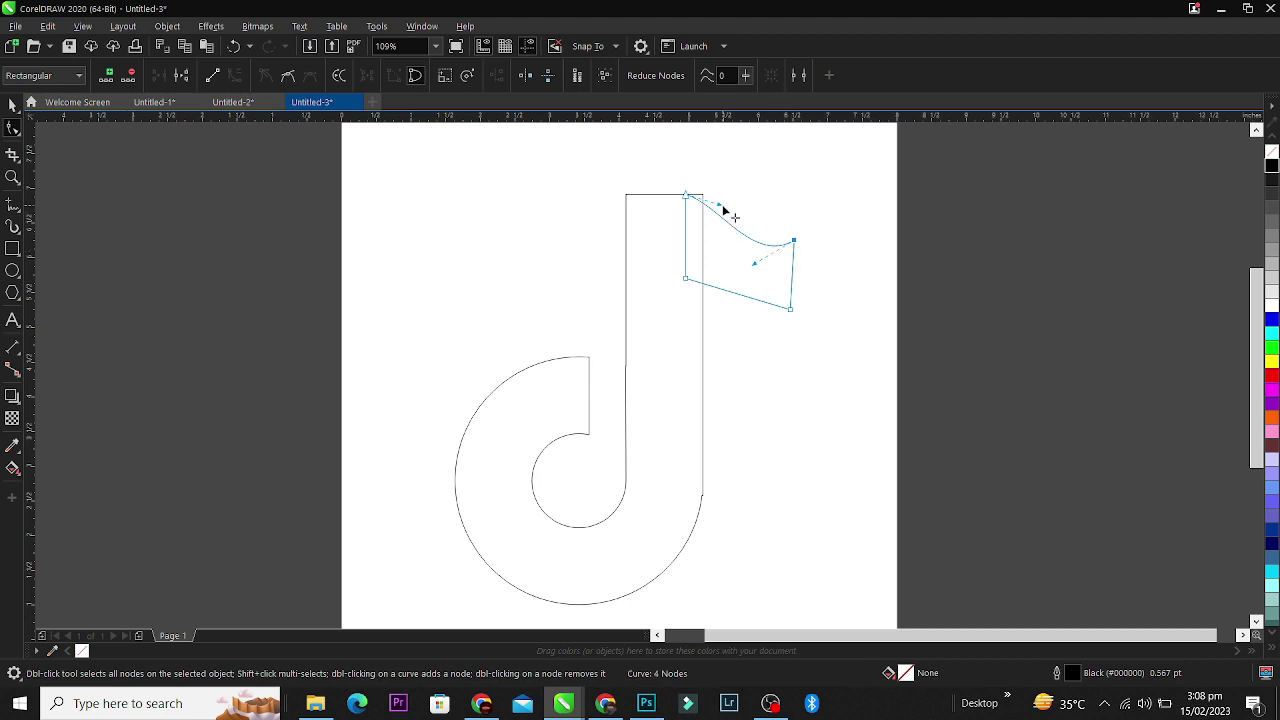
pyautogui.moveTo(722, 206); pyautogui.dragTo(720, 198)
pyautogui.hotkey('ctrl', 'z')
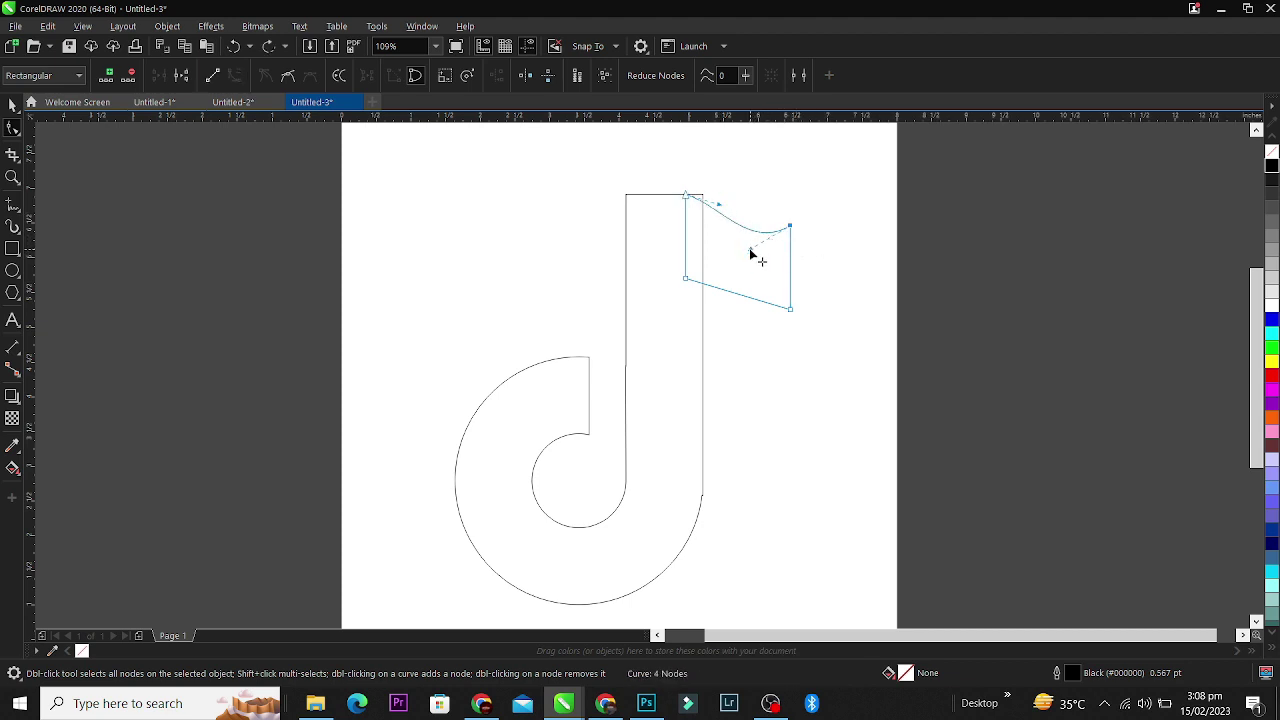
pyautogui.moveTo(747, 237); pyautogui.dragTo(730, 230)
# - Bend the flag's bottom edge into a wave following the top edge, and lower the flag's outer end slightly
pyautogui.click(748, 300)
pyautogui.click(336, 80)
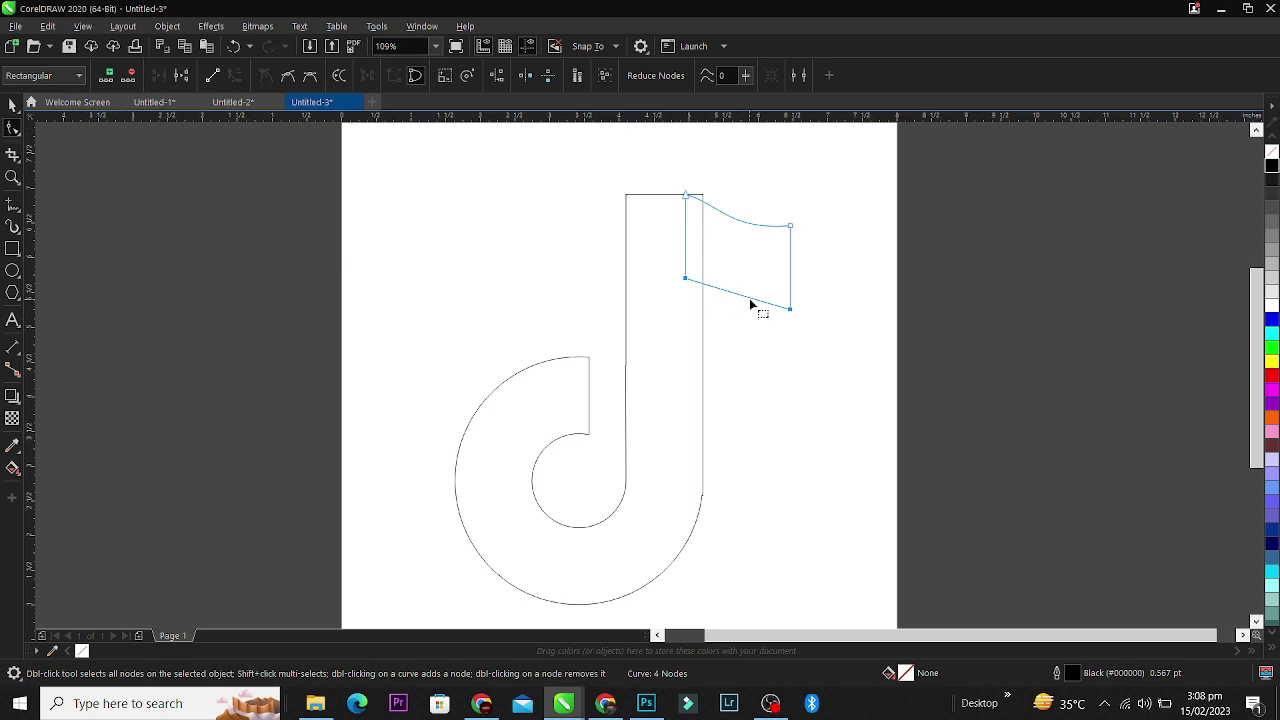
pyautogui.click(749, 297)
pyautogui.click(723, 288)
pyautogui.moveTo(758, 316); pyautogui.dragTo(790, 318)
pyautogui.press('space')
pyautogui.press('z')
pyautogui.press('space')
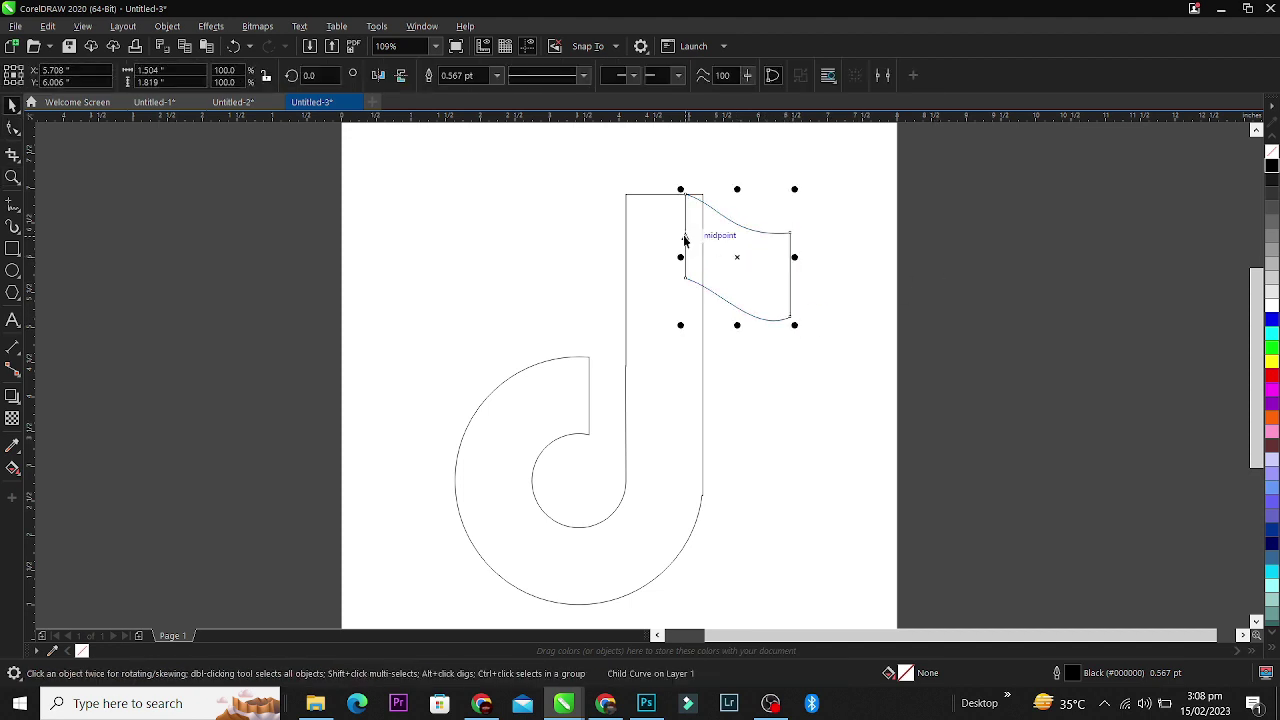
pyautogui.click(684, 243)
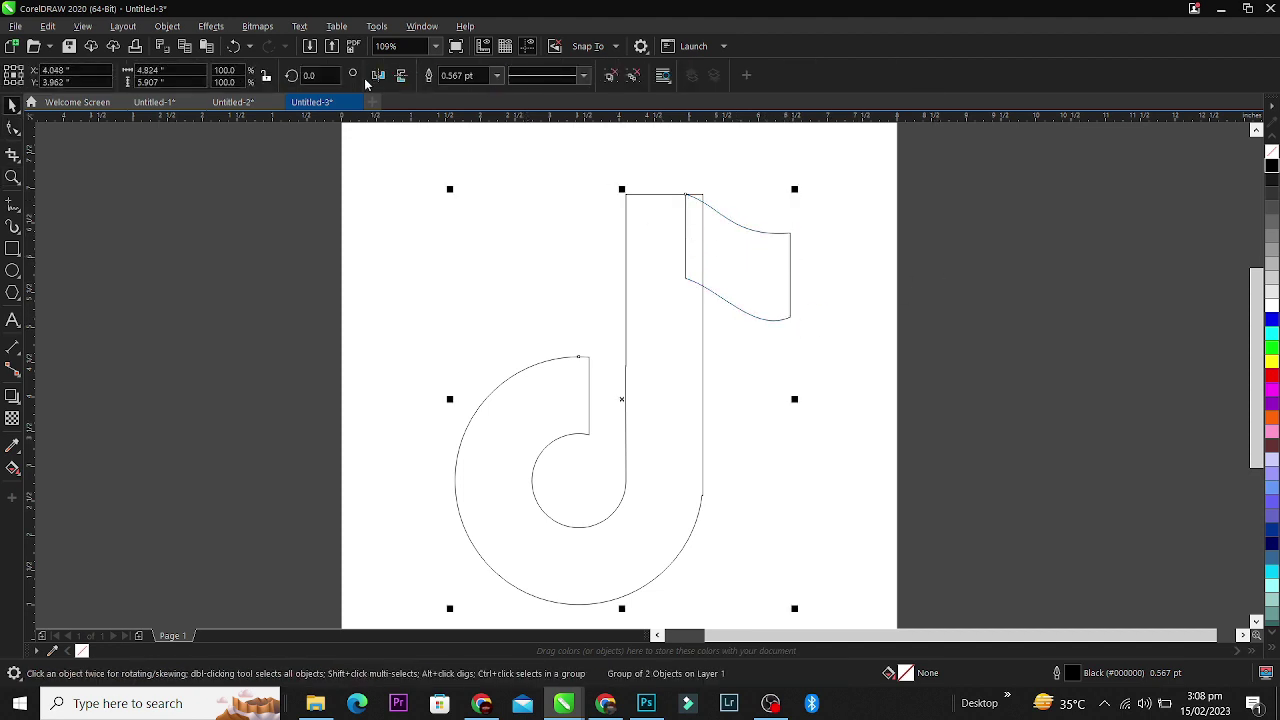
# - Weld the grouped note body and flag into a single curve and centre it on the page
pyautogui.click(645, 257)
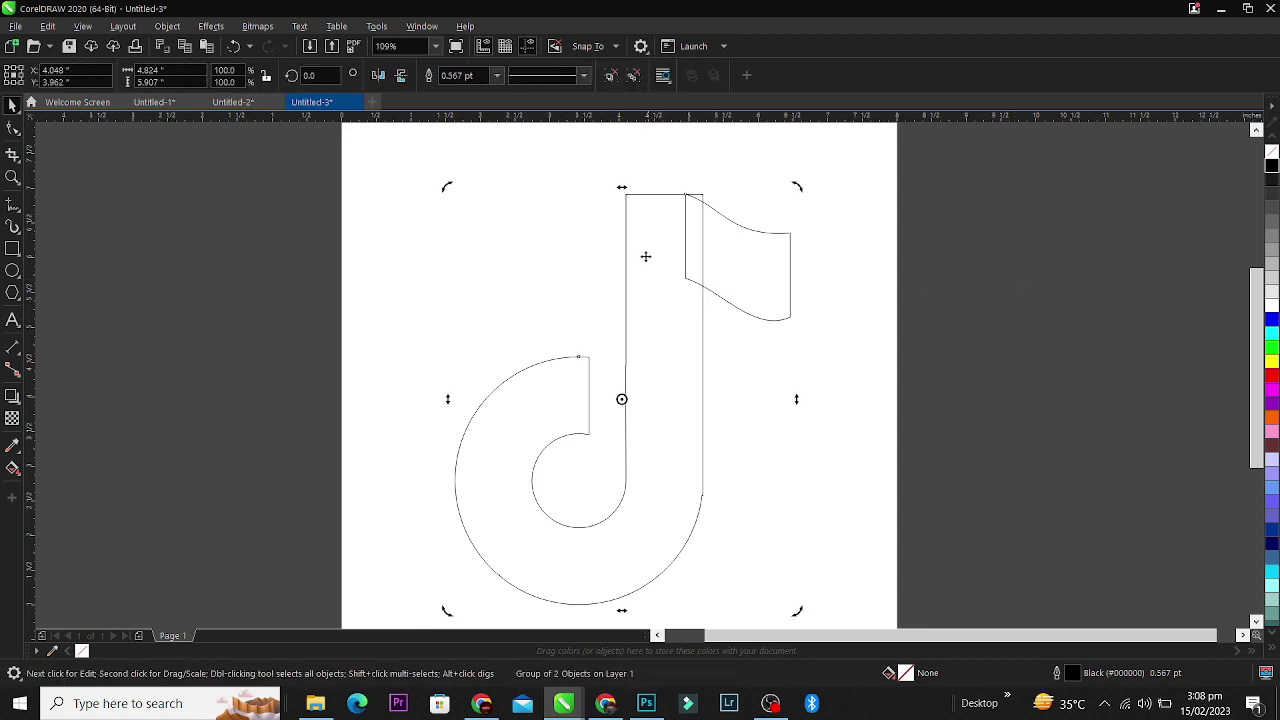
pyautogui.click(611, 77)
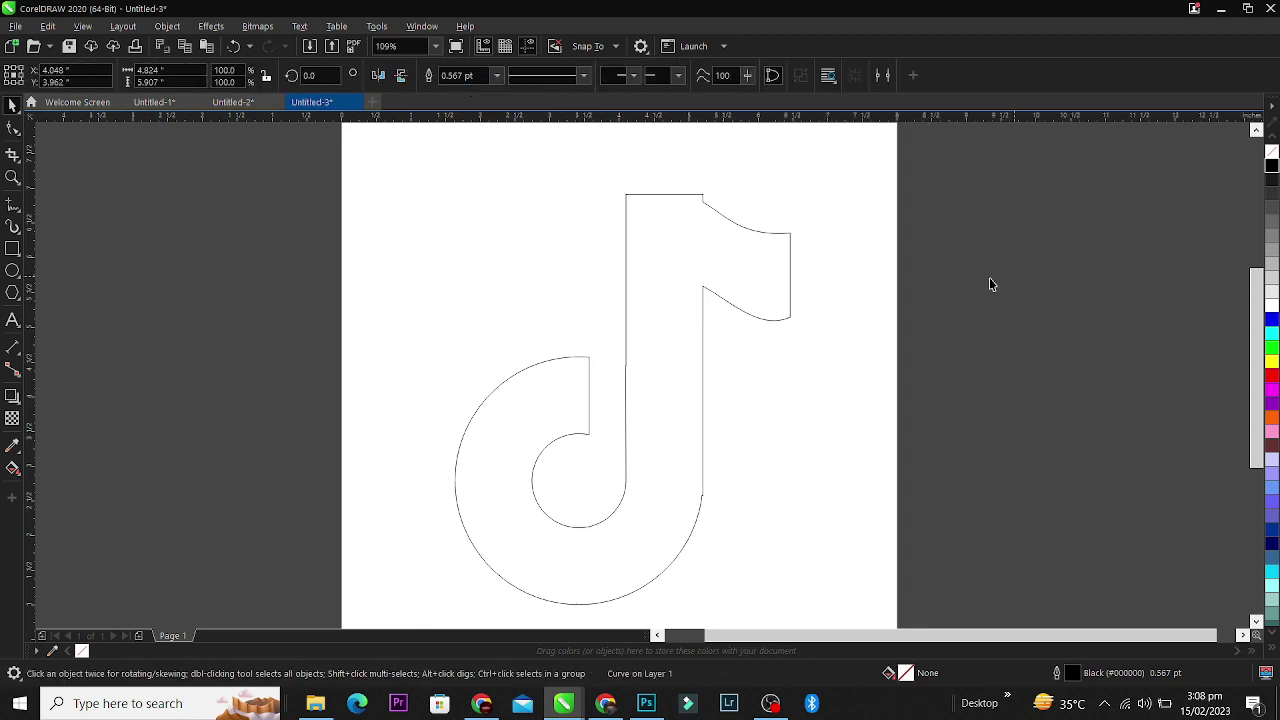
pyautogui.scroll(-1, 718, 257)
pyautogui.click(703, 266)
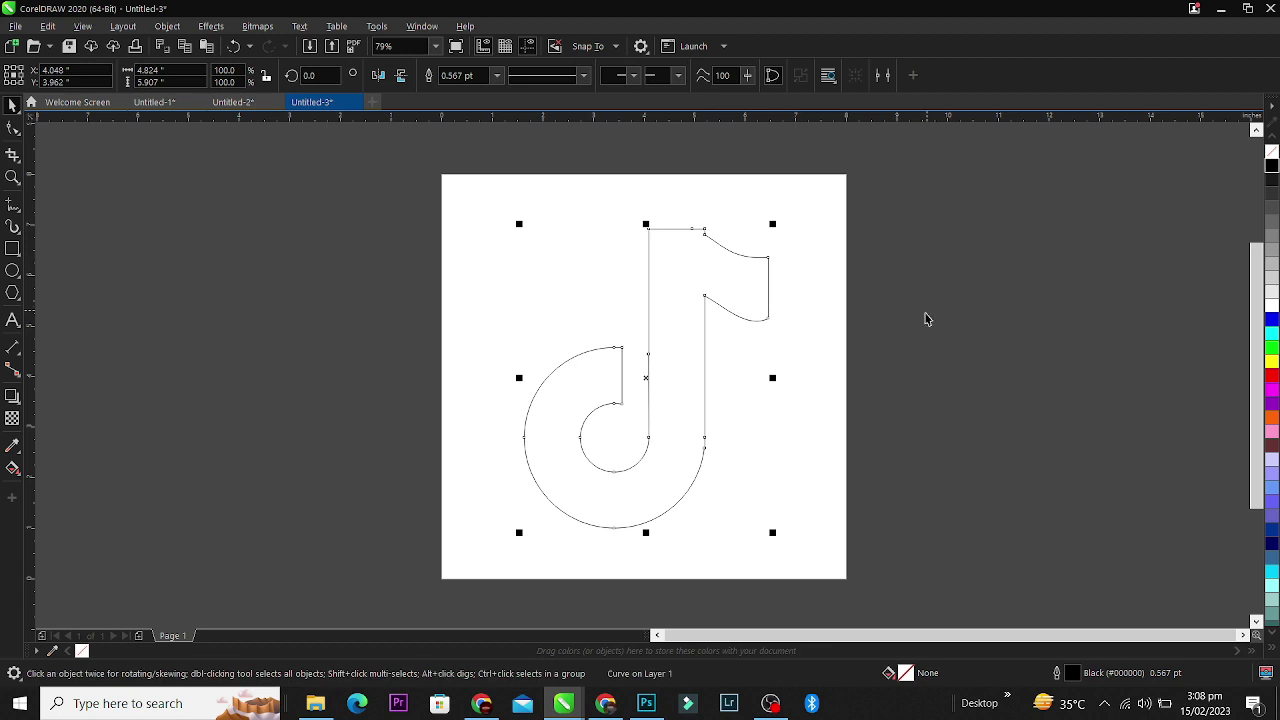
pyautogui.press('p')
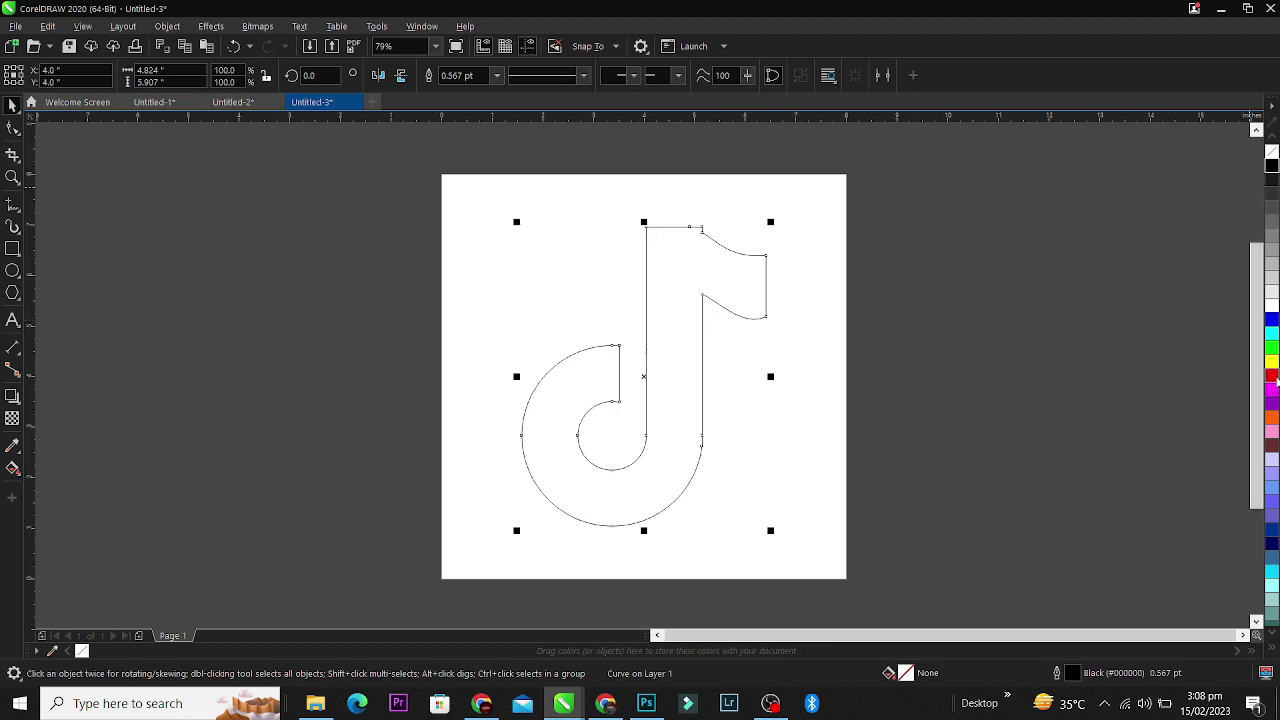
# - Fill the note red, scale it to 80% about its centre and remove its outline
pyautogui.click(1273, 377)
pyautogui.moveTo(770, 221); pyautogui.dragTo(745, 252)
pyautogui.rightClick(81, 652)
pyautogui.click(431, 340)
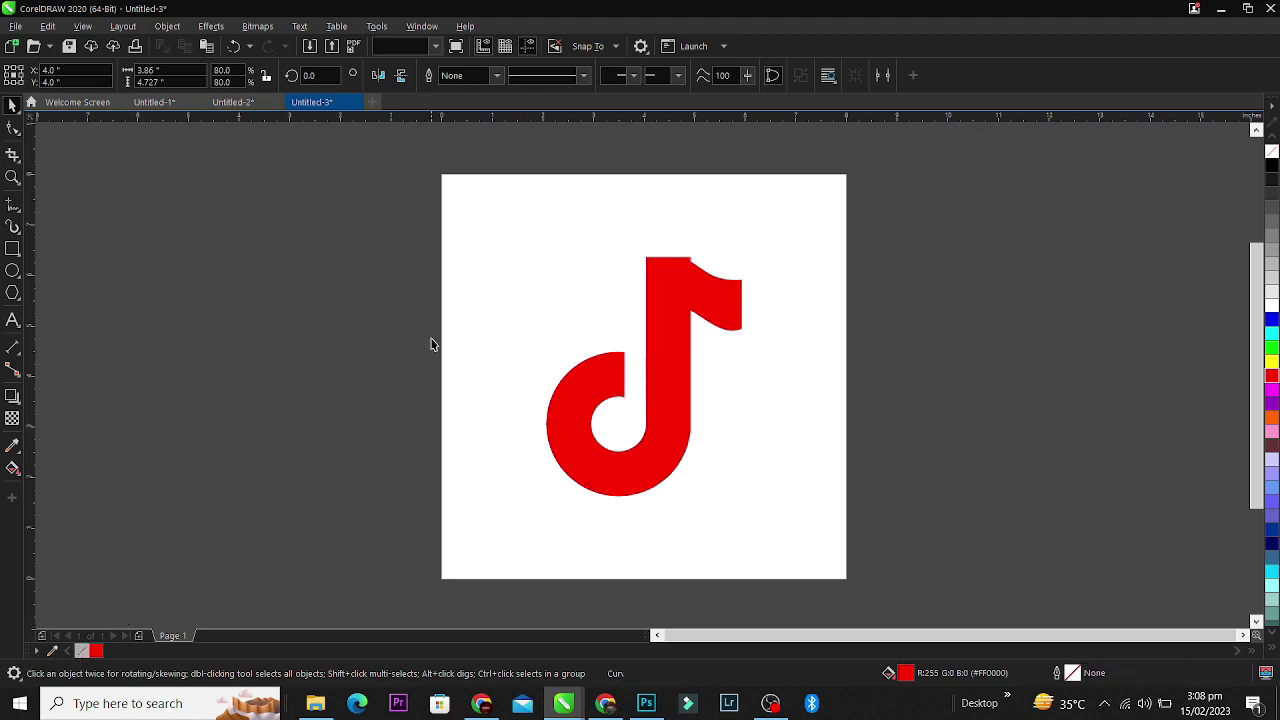
# - Delete the stray node halfway along the inner edge of the red note's stem
pyautogui.press('z')
pyautogui.moveTo(366, 186); pyautogui.dragTo(848, 528)
pyautogui.press('space')
pyautogui.click(707, 405)
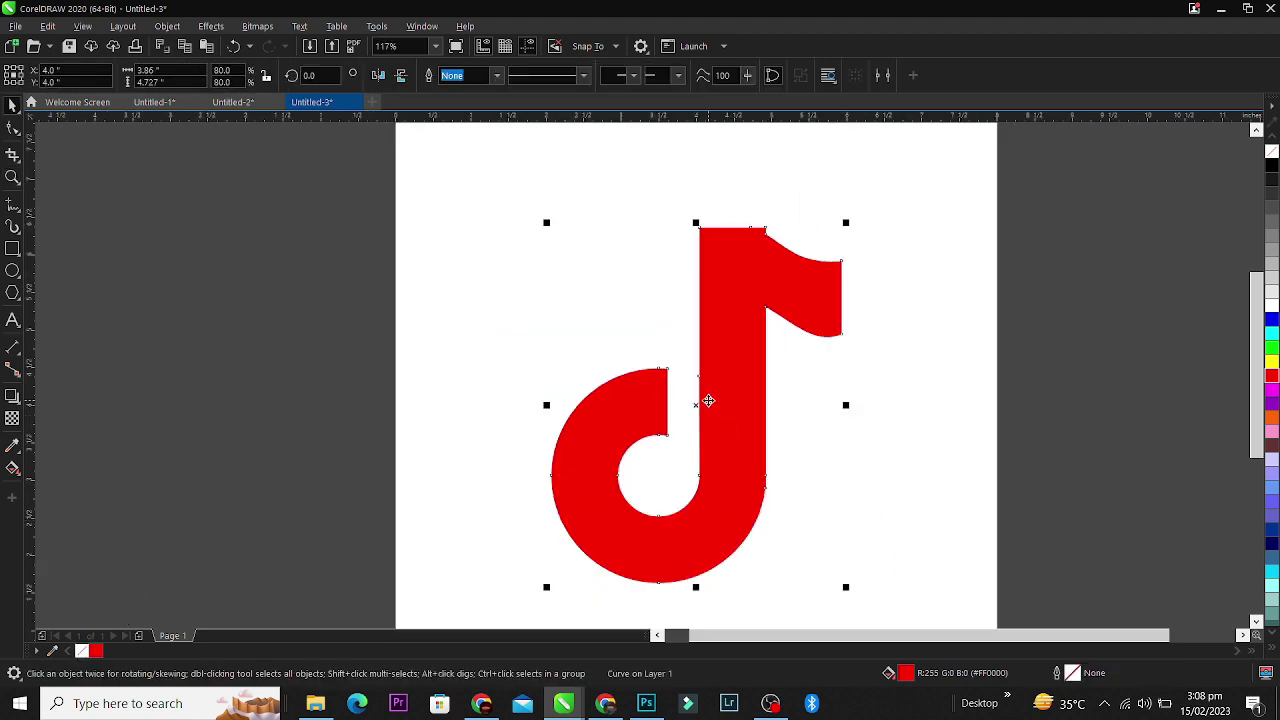
pyautogui.press('F10')
pyautogui.moveTo(706, 400); pyautogui.dragTo(722, 448)
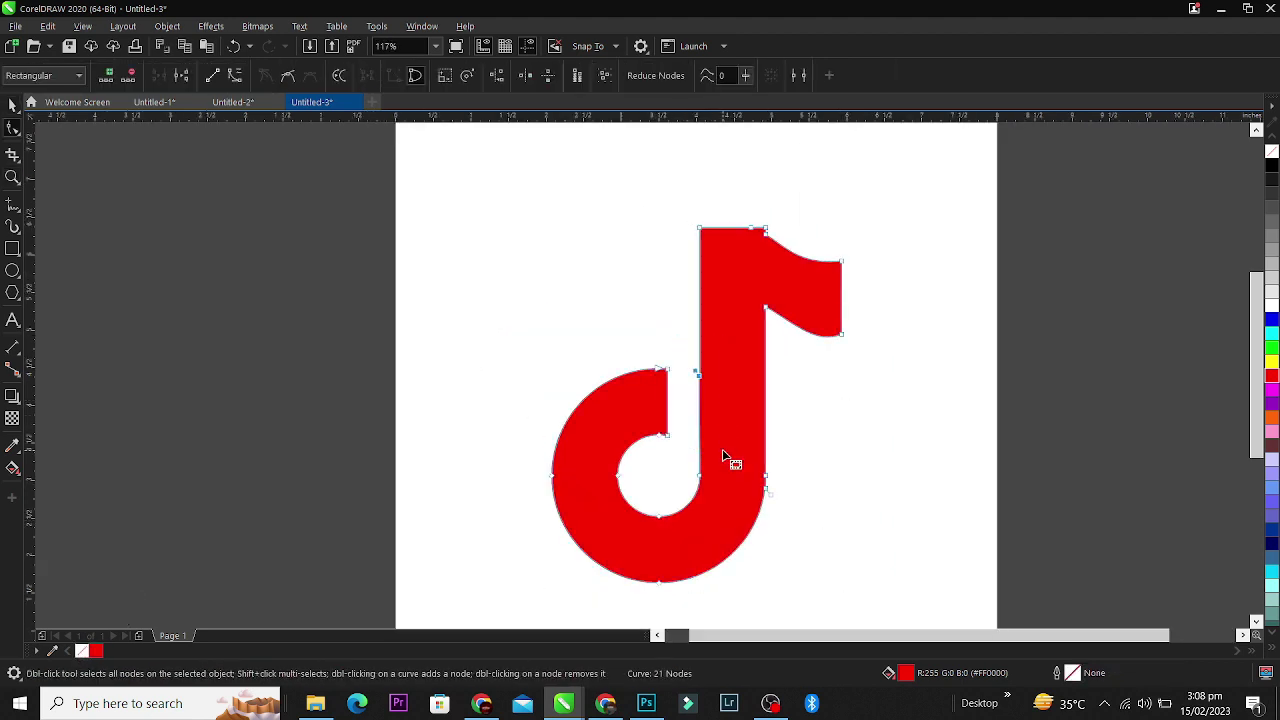
pyautogui.press('Delete')
pyautogui.press('space')
pyautogui.press('space')
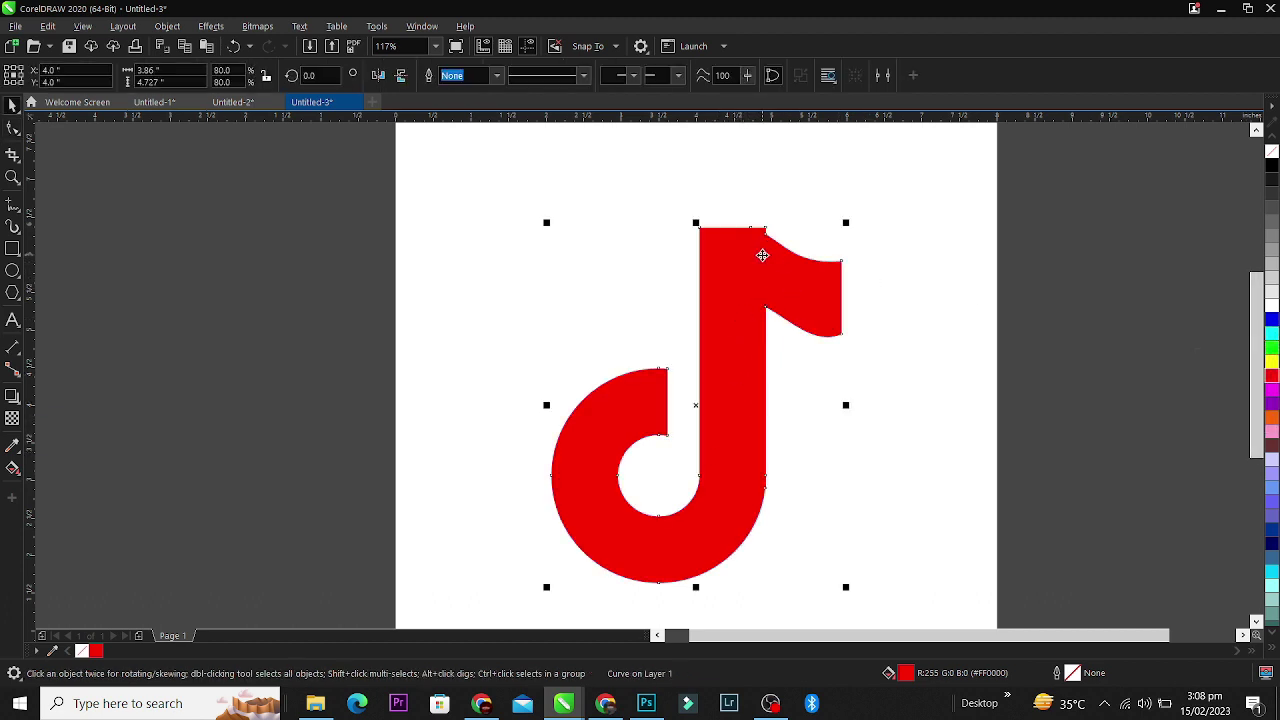
# - Place a cyan-filled copy slightly above and to the left of the red note, and set its merge mode to Multiply
pyautogui.moveTo(762, 255); pyautogui.dragTo(737, 286)
pyautogui.click(1271, 333)
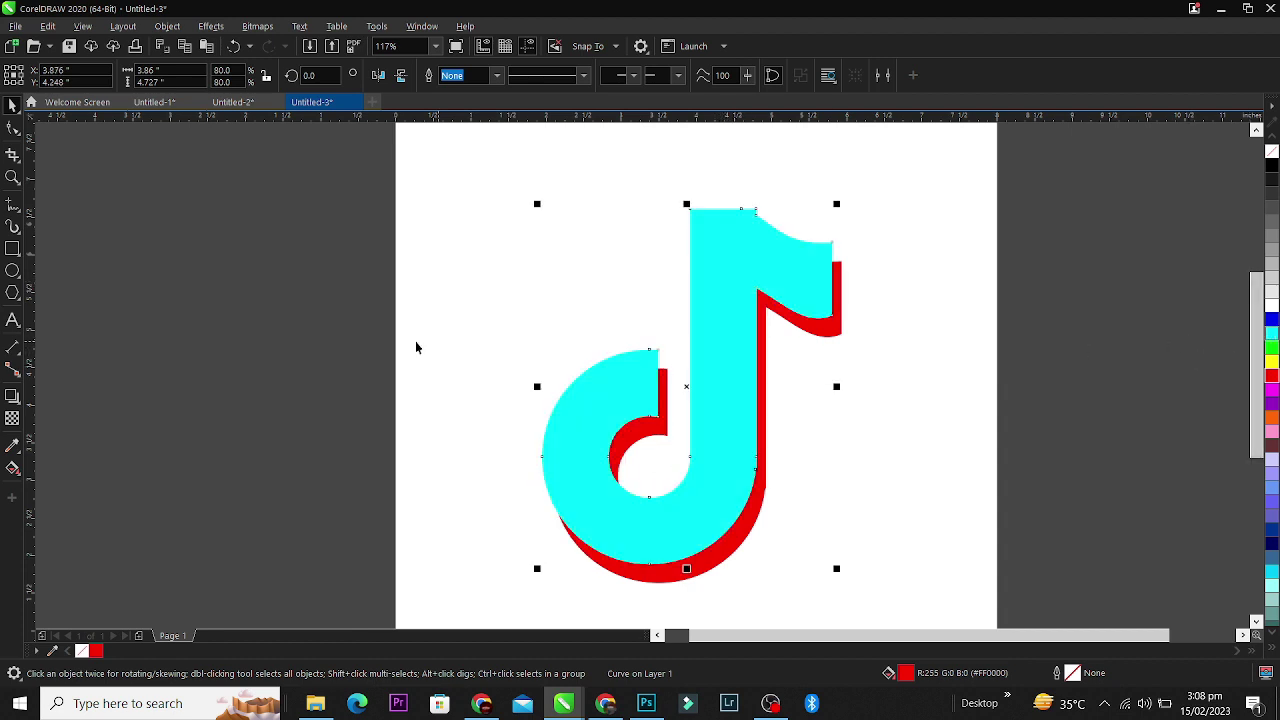
pyautogui.click(14, 418)
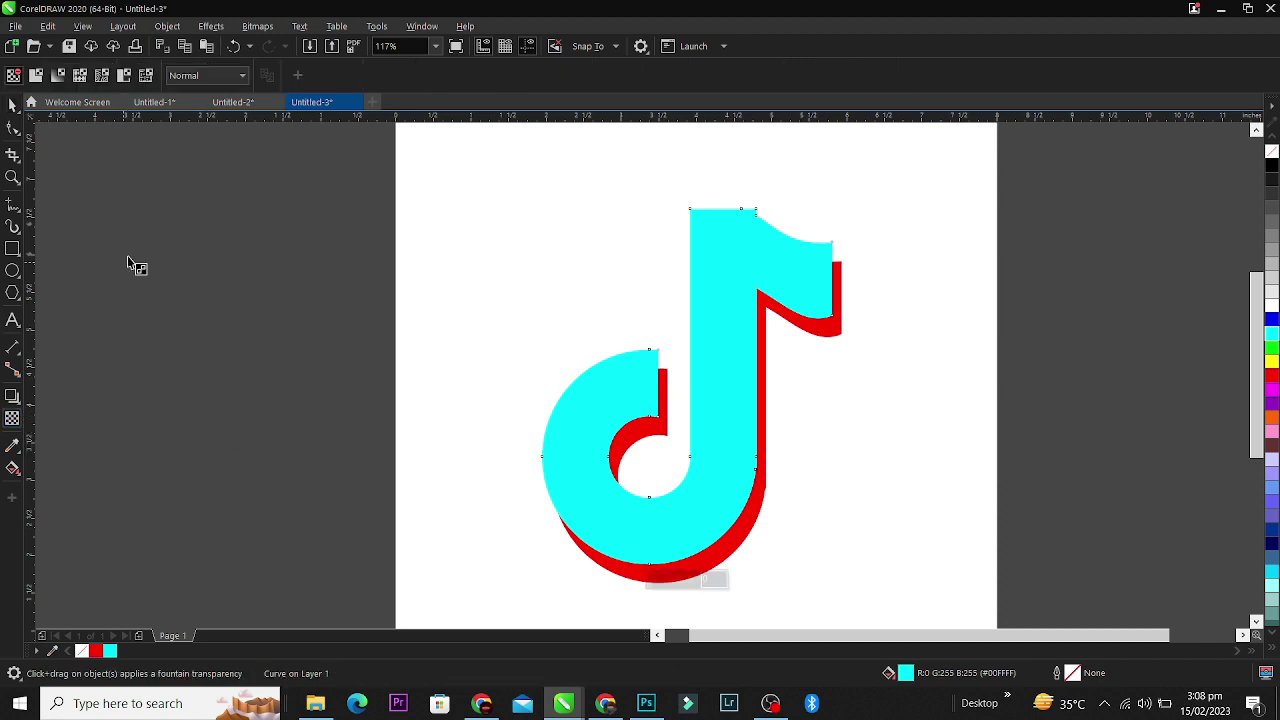
pyautogui.click(205, 75)
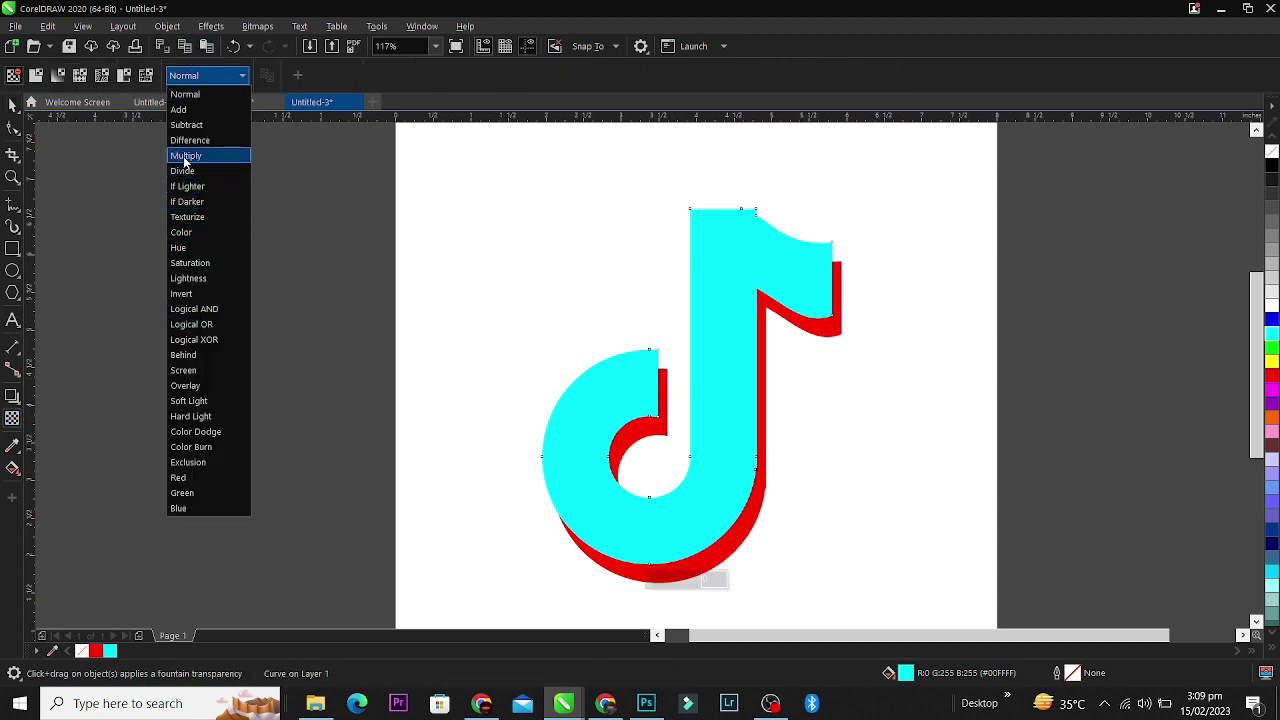
pyautogui.click(187, 160)
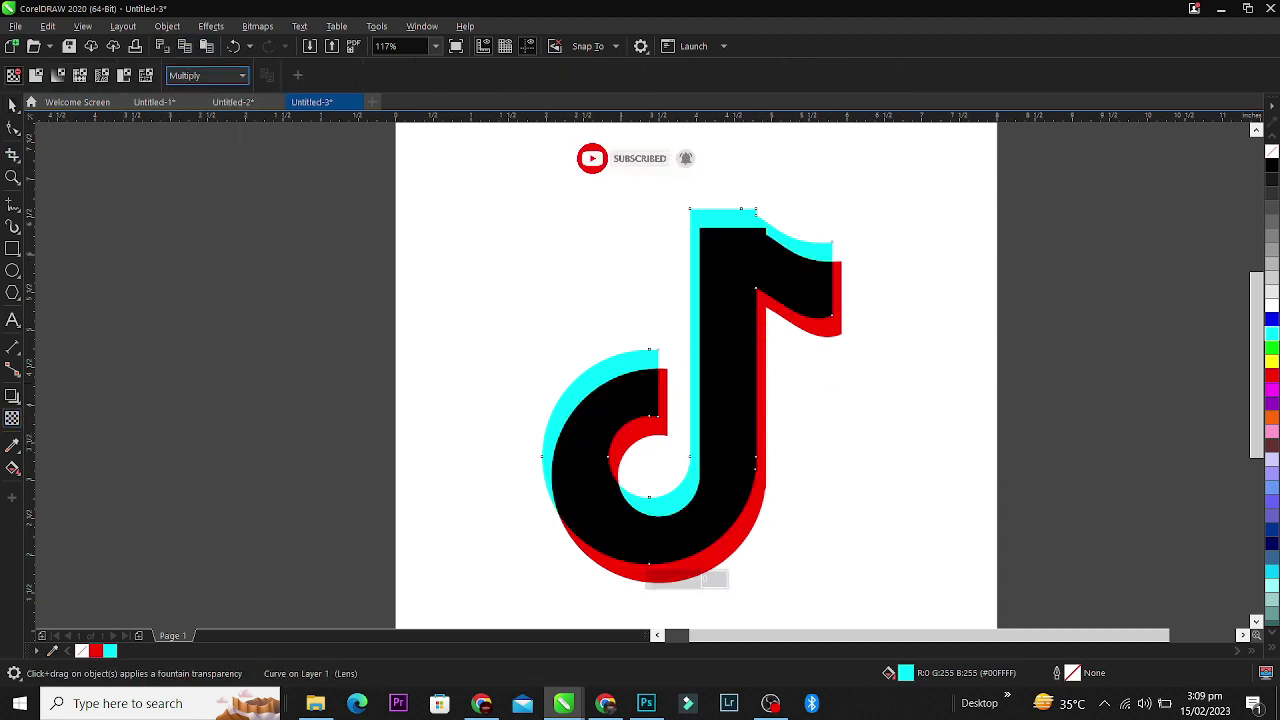
pyautogui.click(12, 105)
# - Group the red and cyan note layers and centre the group on the page
pyautogui.scroll(-1, 835, 380)
pyautogui.moveTo(925, 197); pyautogui.dragTo(665, 363)
pyautogui.hotkey('ctrl', 'a')
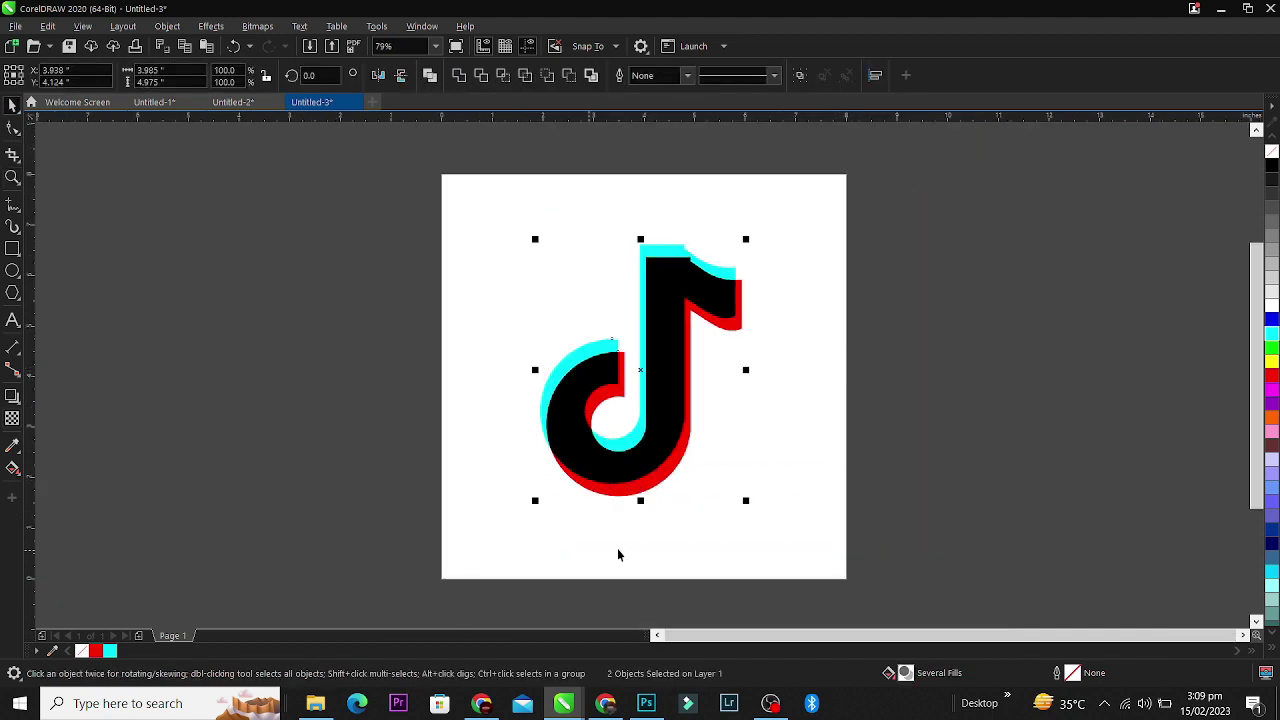
pyautogui.hotkey('ctrl', 'g')
# - Add the artistic text "TikTok" in 24 pt Arial below the note
pyautogui.press('z')
pyautogui.moveTo(775, 529); pyautogui.dragTo(895, 600)
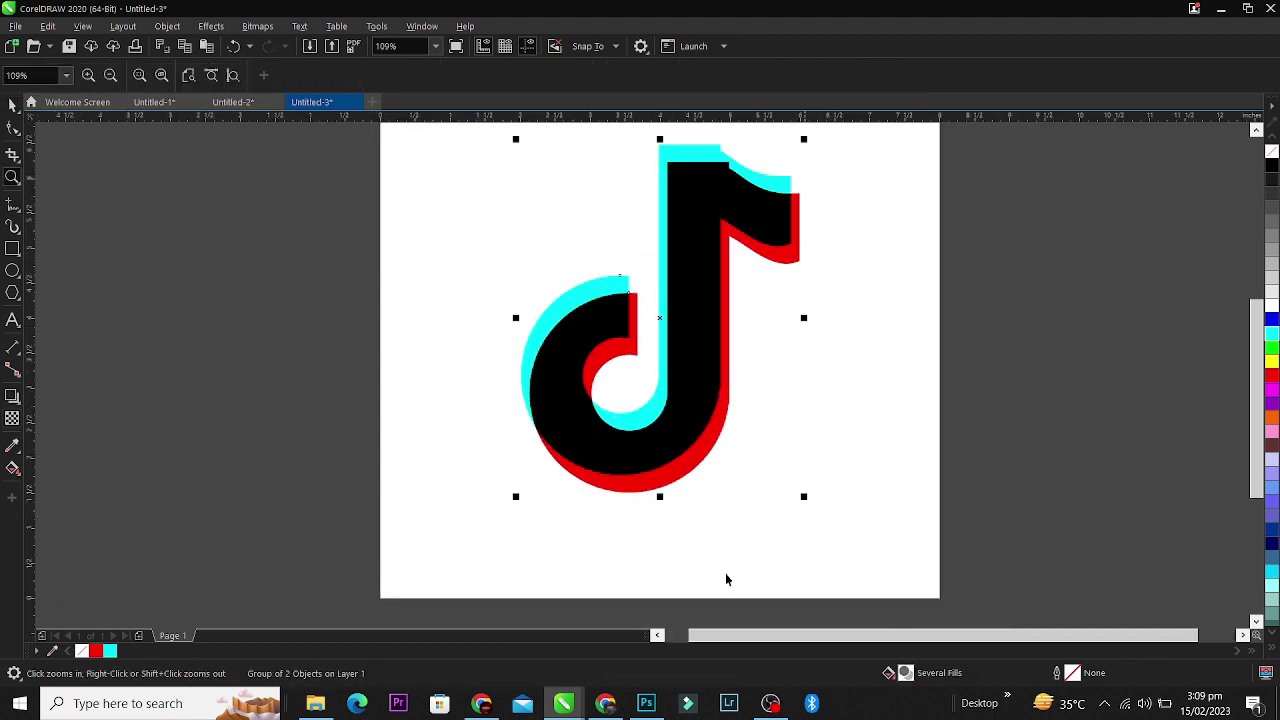
pyautogui.click(12, 320)
pyautogui.press('F8')
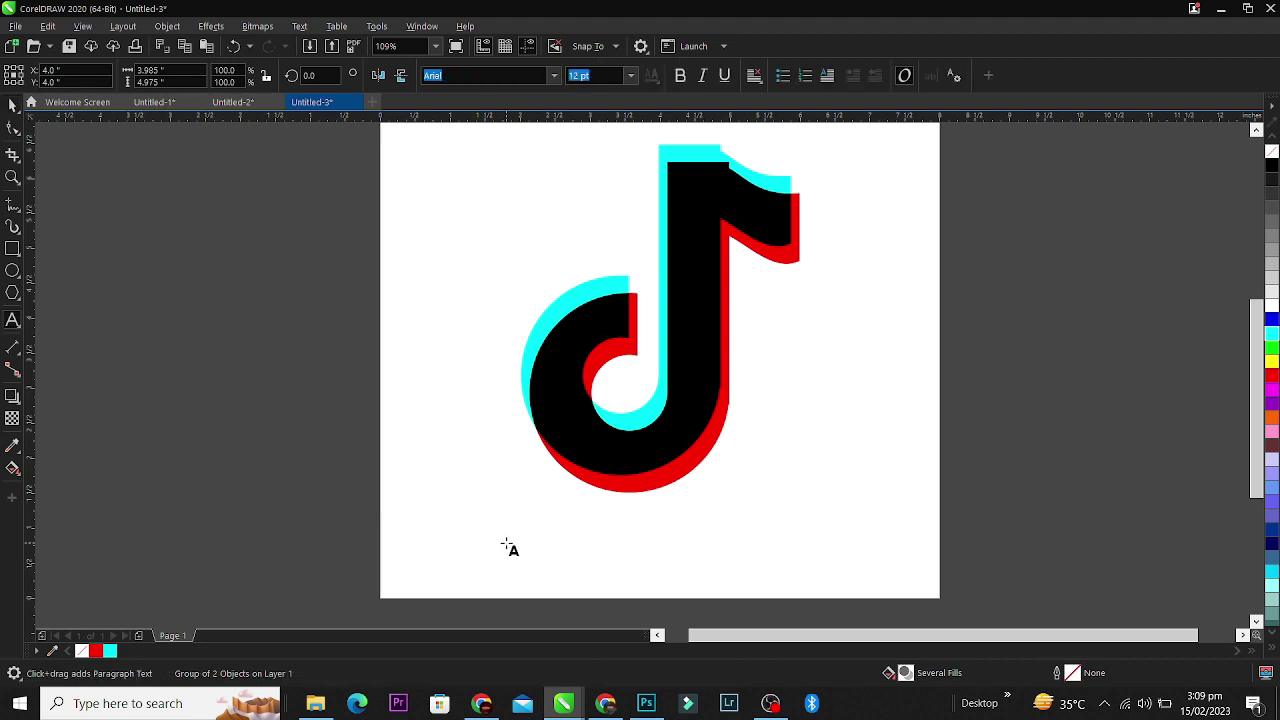
pyautogui.click(506, 535)
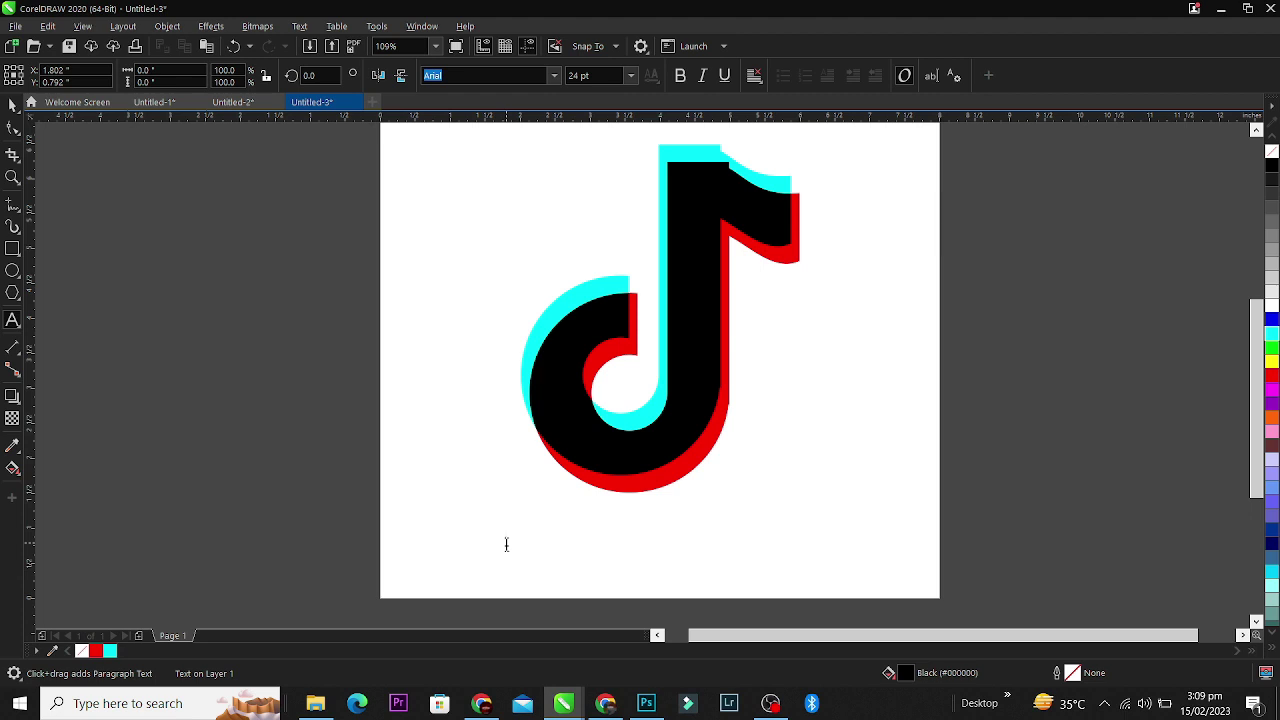
pyautogui.write('TikTok')
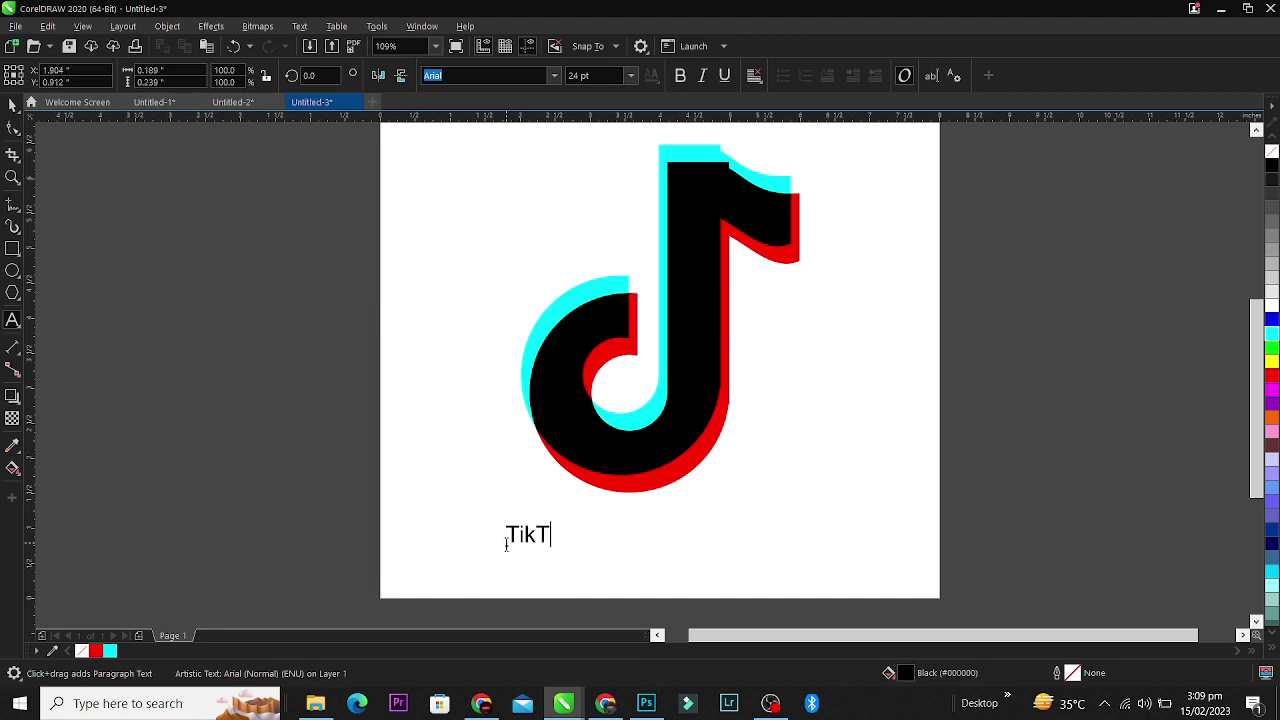
# - Centre the TikTok text horizontally under the note
pyautogui.hotkey('ctrl', 'space')
pyautogui.keyDown('shift'); pyautogui.click(647, 414); pyautogui.keyUp('shift')
pyautogui.press('c')
pyautogui.press('Escape')
# - Set the TikTok text in Montserrat ExtraBold and enlarge it to roughly the width of the note's round base
pyautogui.click(689, 533)
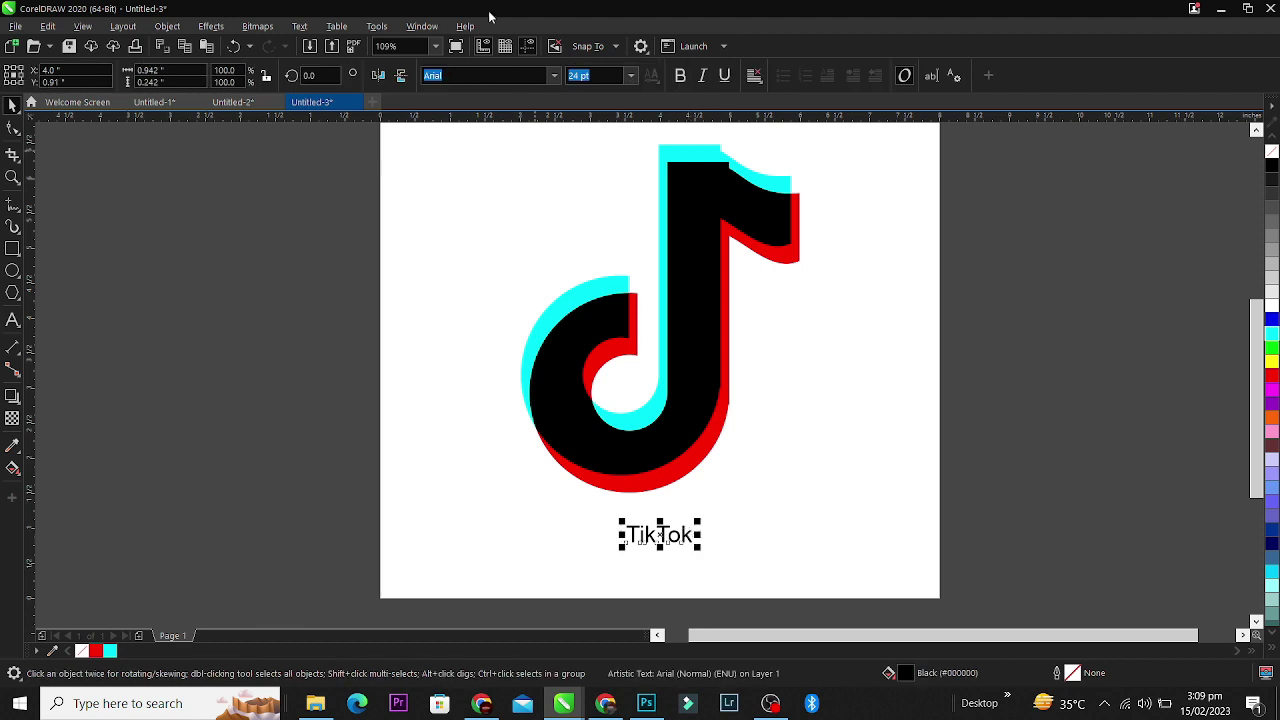
pyautogui.click(555, 76)
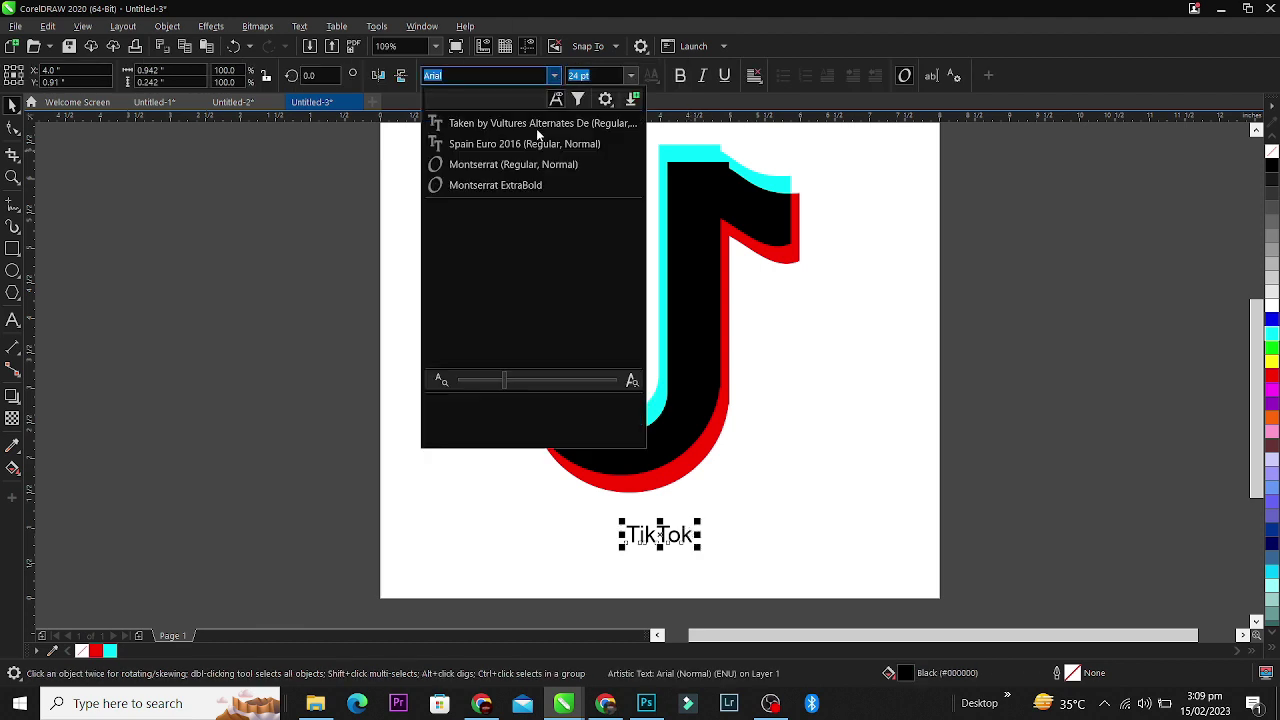
pyautogui.click(530, 185)
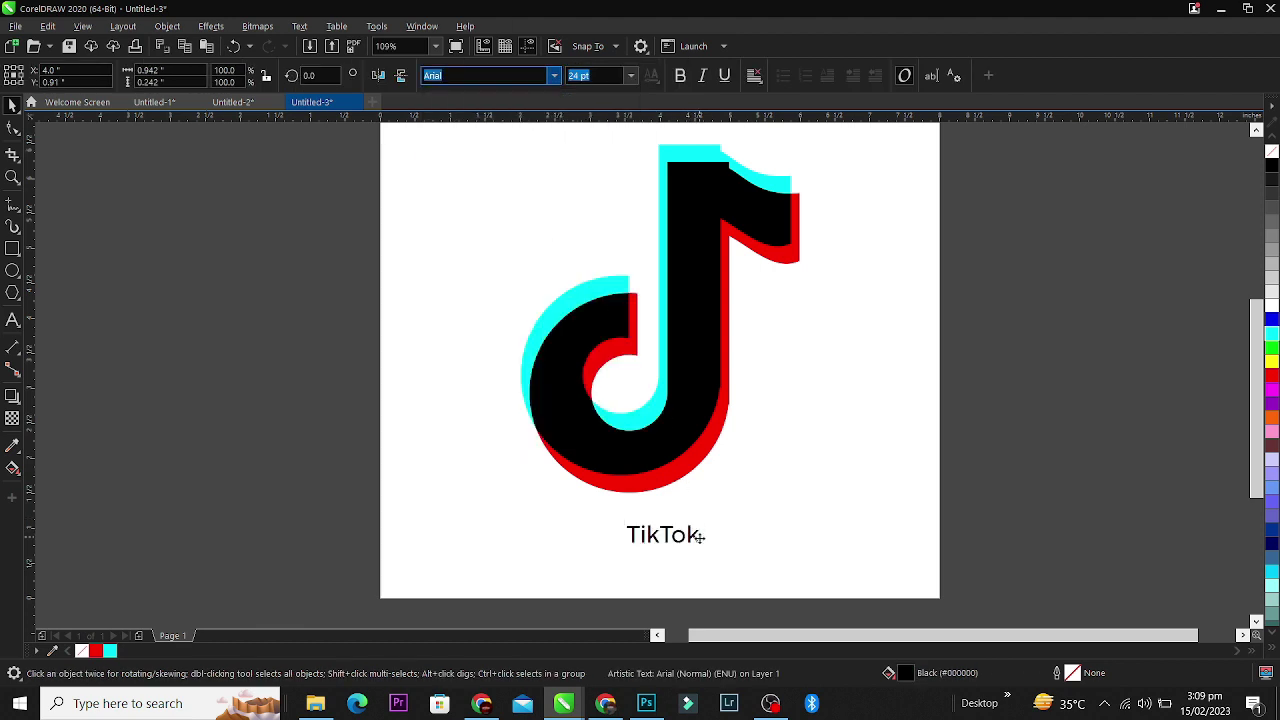
pyautogui.moveTo(714, 518); pyautogui.dragTo(780, 497)
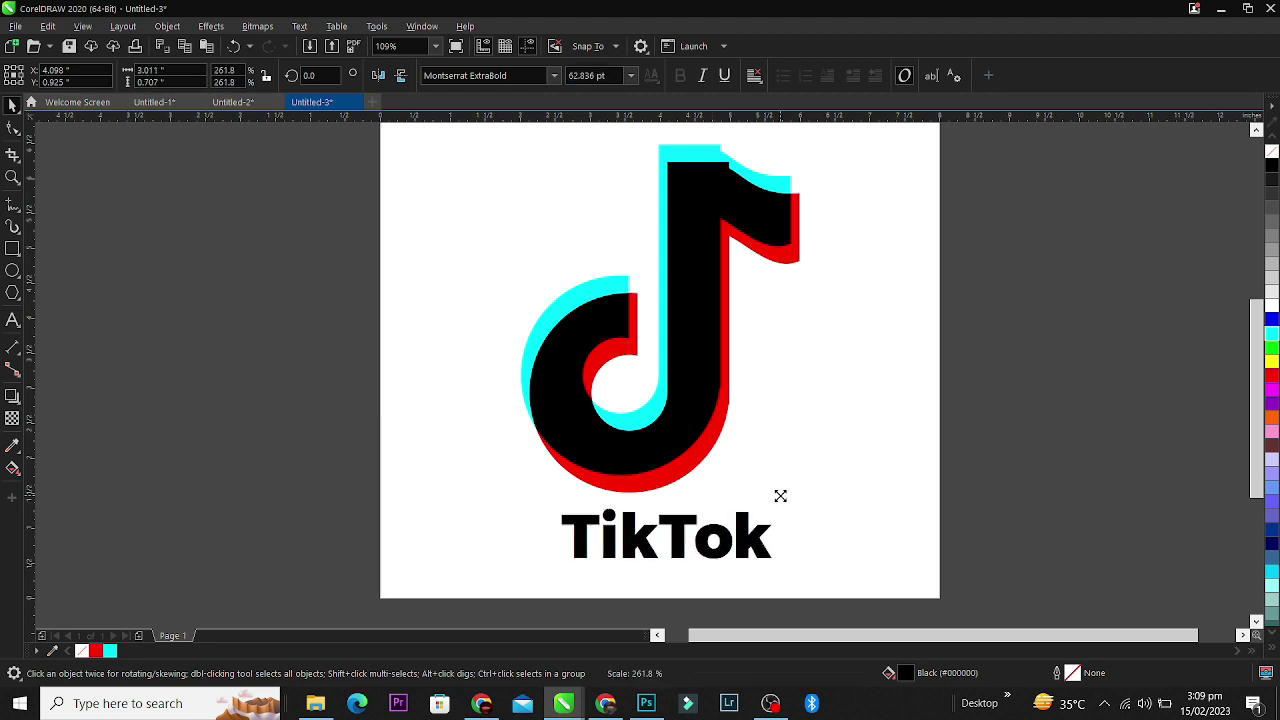
# - Align the enlarged text horizontally with the note's centre and group the text with the note
pyautogui.keyDown('shift'); pyautogui.click(680, 444); pyautogui.keyUp('shift')
pyautogui.press('c')
pyautogui.hotkey('ctrl', 'g')
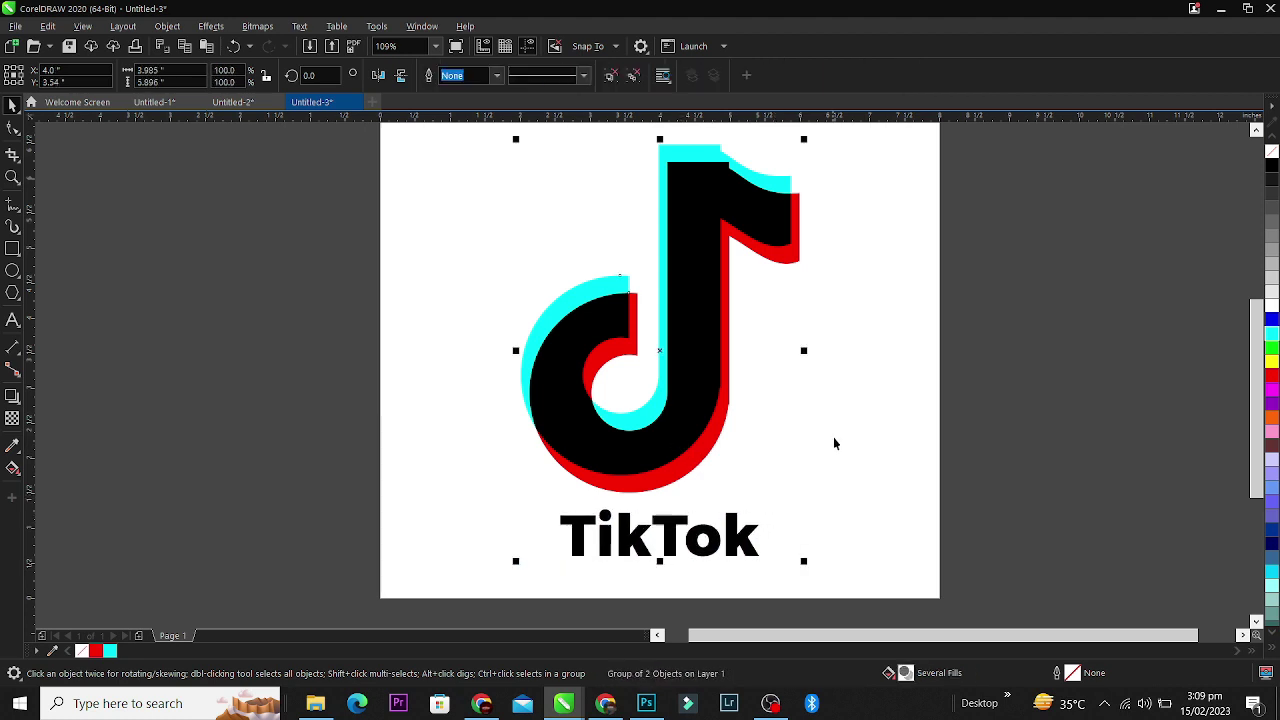
# - Centre the complete logo group on the page
pyautogui.scroll(-1, 716, 366)
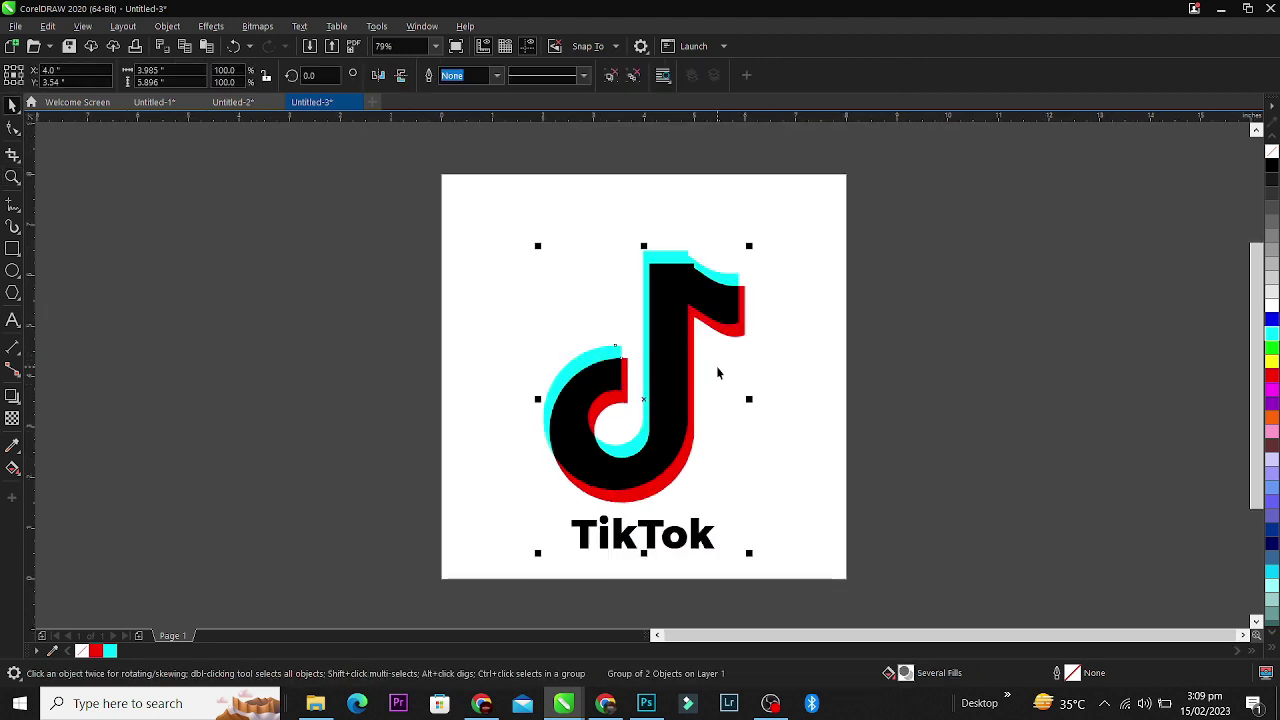
pyautogui.click(977, 295)
pyautogui.click(691, 425)
pyautogui.click(333, 434)
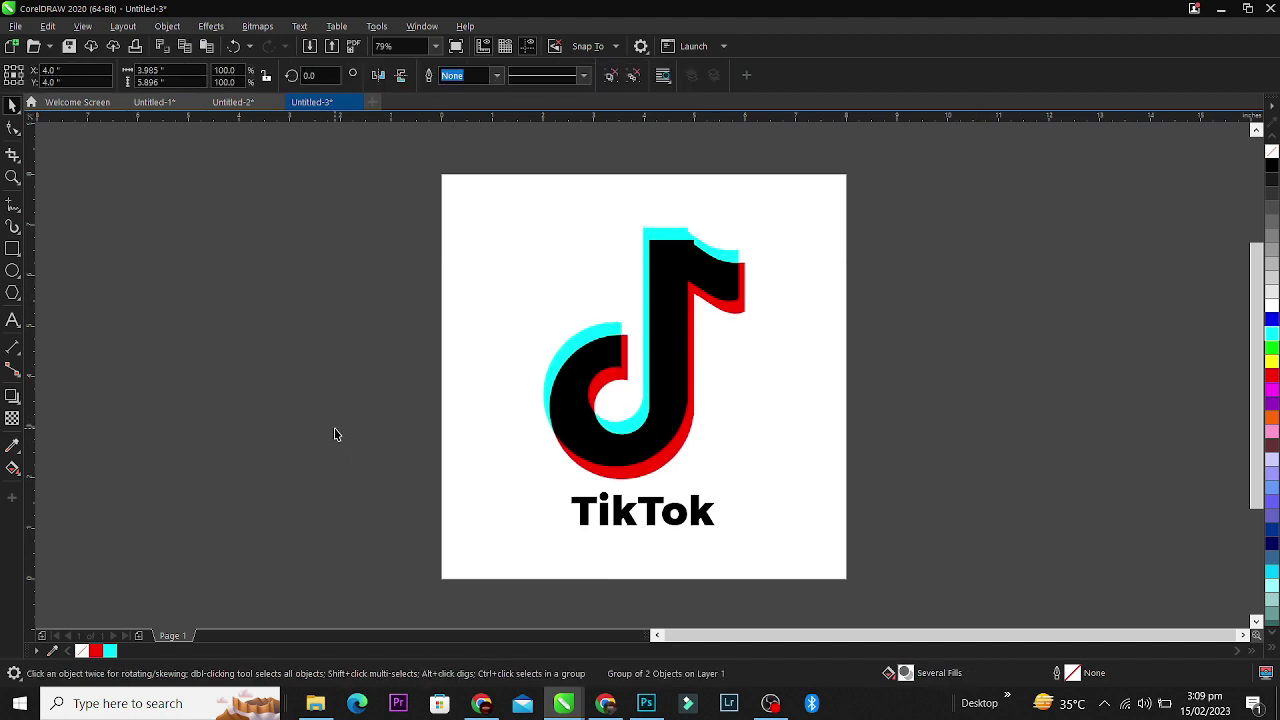
# - Add a page-sized rectangle behind the logo and fill it white
pyautogui.doubleClick(12, 249)
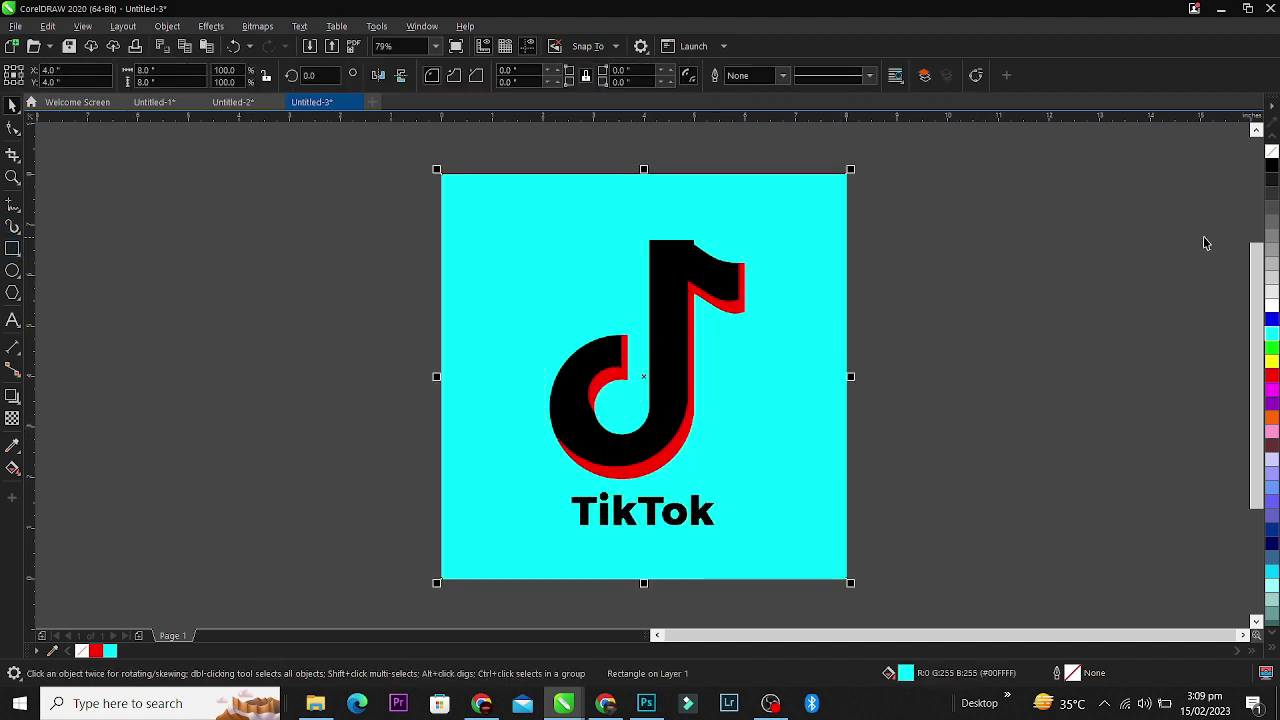
pyautogui.click(1272, 308)
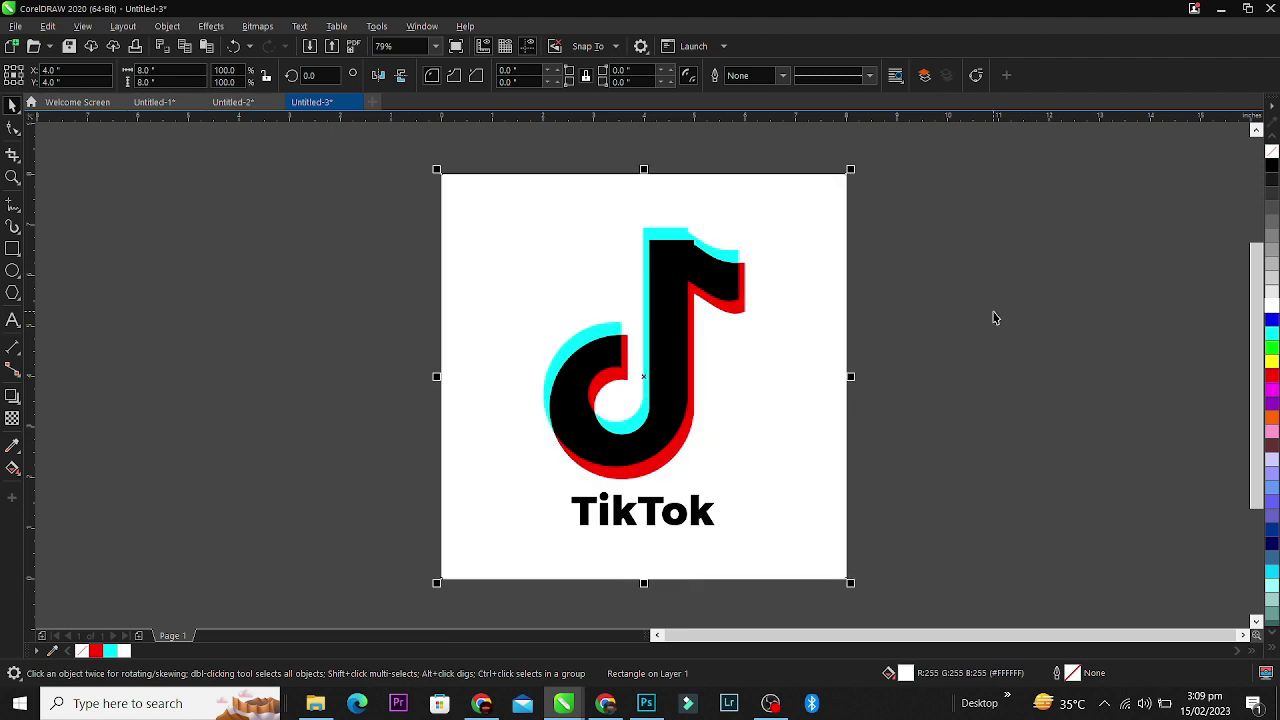
# - Group the background rectangle with the logo and scale the group down to about 5.31 inches square
pyautogui.moveTo(928, 161); pyautogui.dragTo(380, 608)
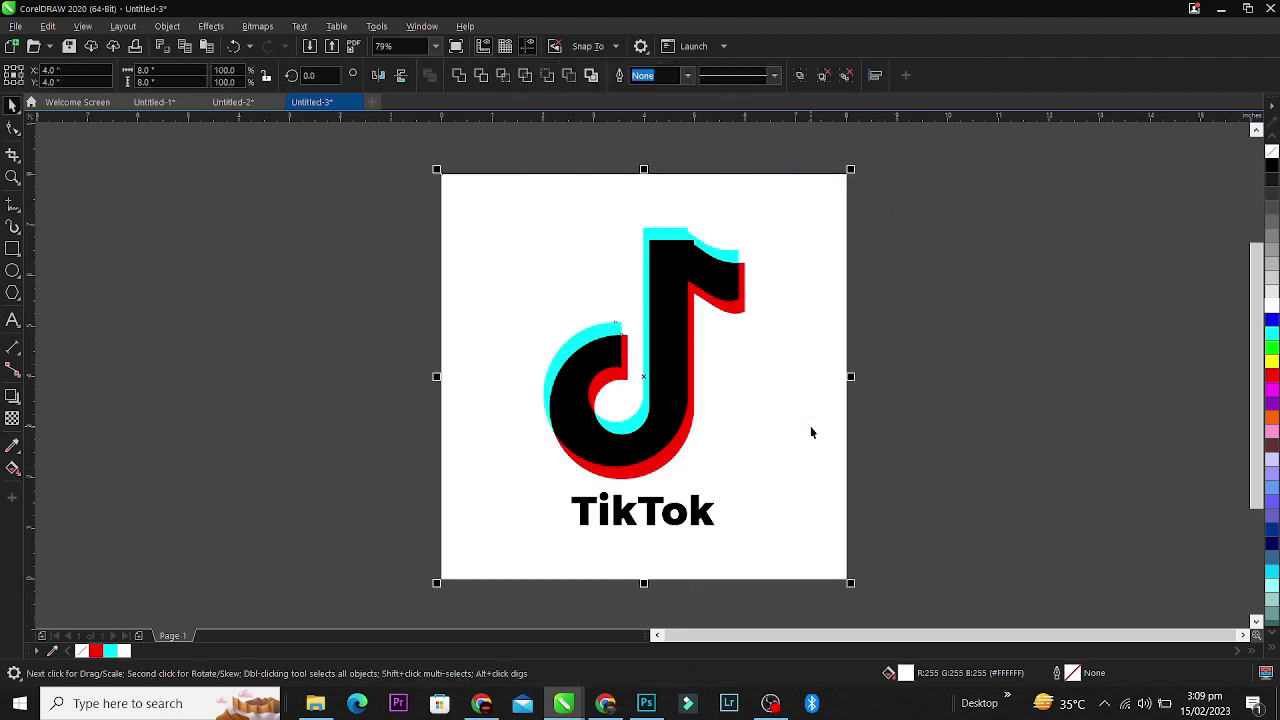
pyautogui.hotkey('ctrl', 'g')
pyautogui.moveTo(852, 167); pyautogui.dragTo(788, 236)
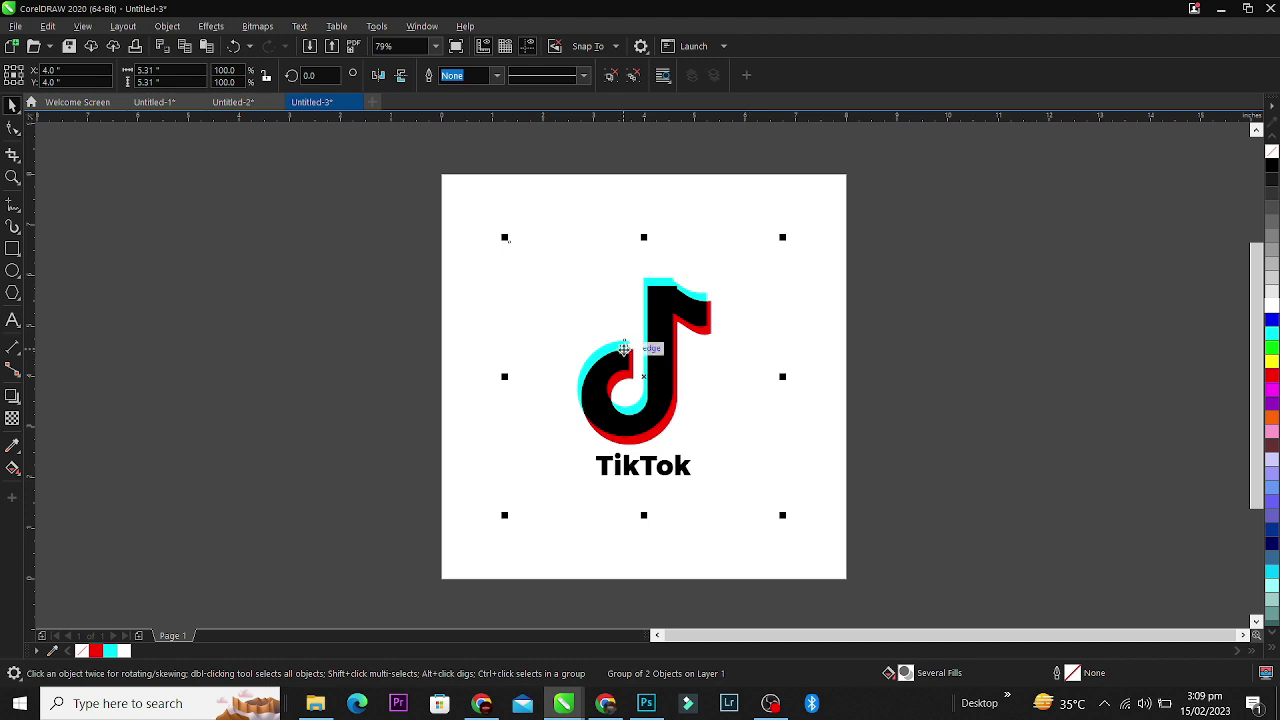
# - Place a copy of the logo tile to its right and centre the two tiles on the page as one group
pyautogui.moveTo(624, 348); pyautogui.dragTo(929, 380)
pyautogui.rightClick(929, 380)
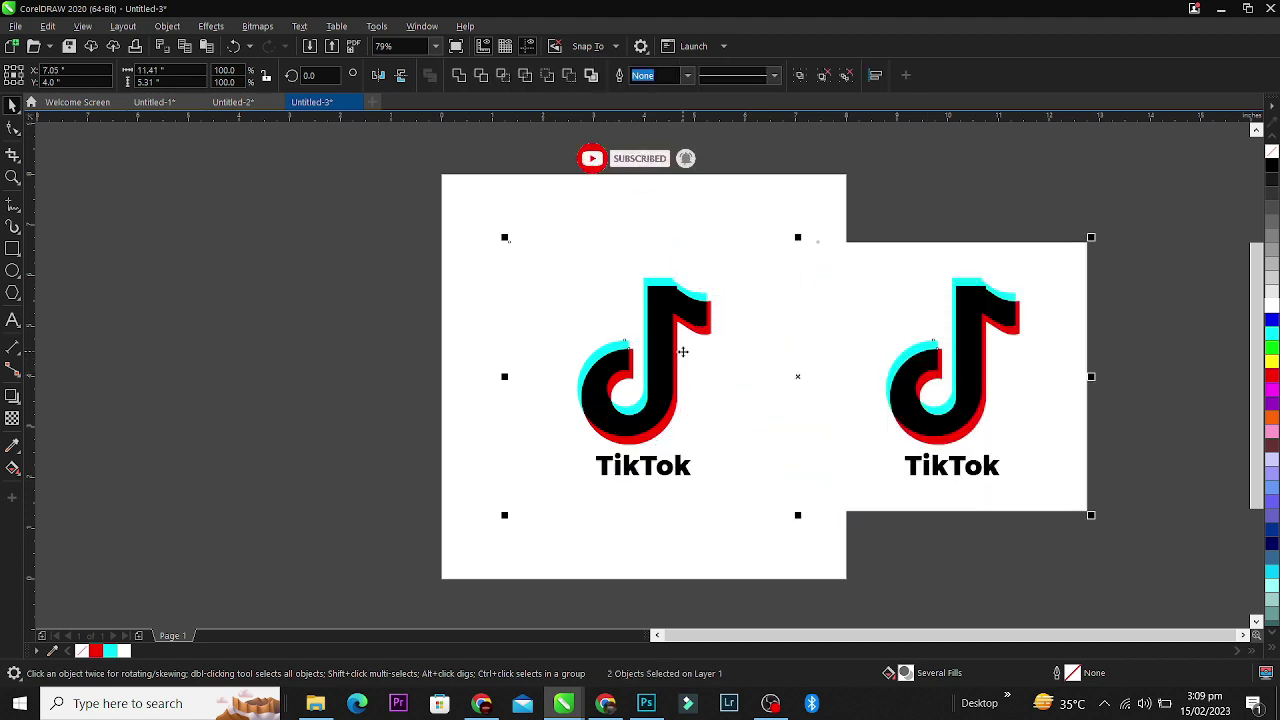
pyautogui.hotkey('ctrl', 'g')
pyautogui.press('p')
# - Fill the background rectangle of the right-hand logo tile black
pyautogui.keyDown('ctrl'); pyautogui.click(801, 298); pyautogui.keyUp('ctrl')
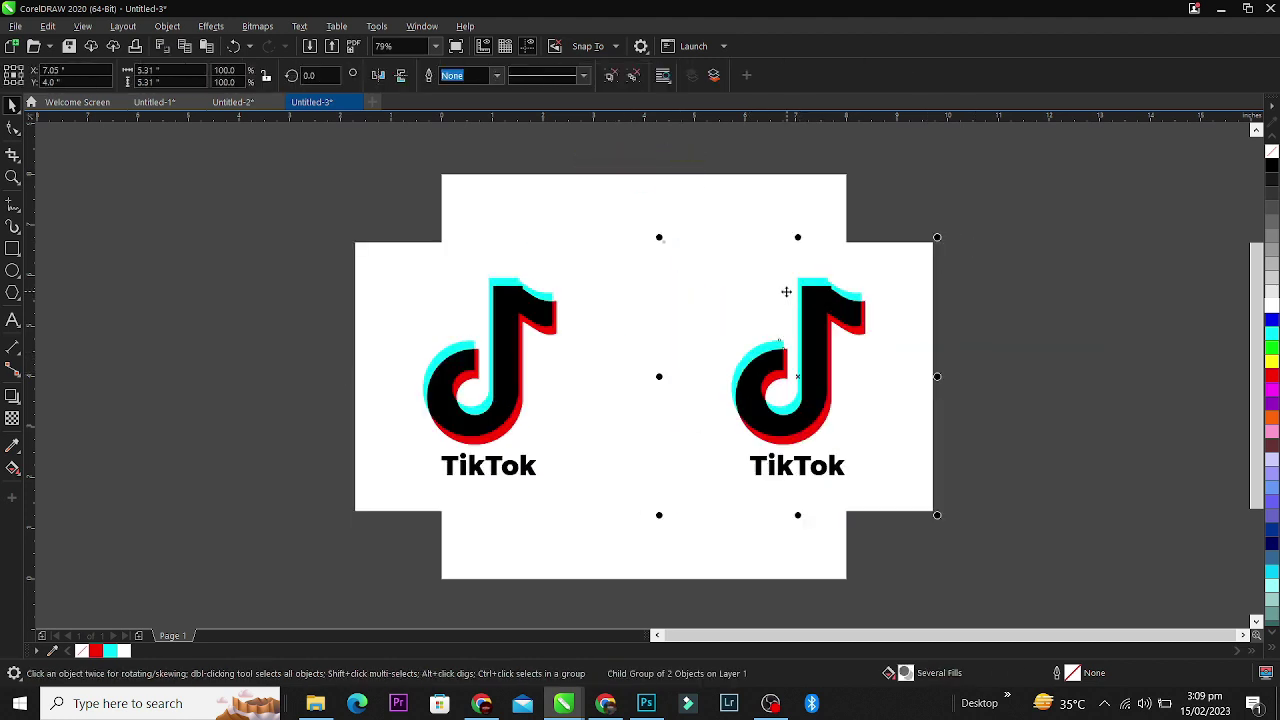
pyautogui.keyDown('ctrl'); pyautogui.click(786, 291); pyautogui.keyUp('ctrl')
pyautogui.click(1272, 167)
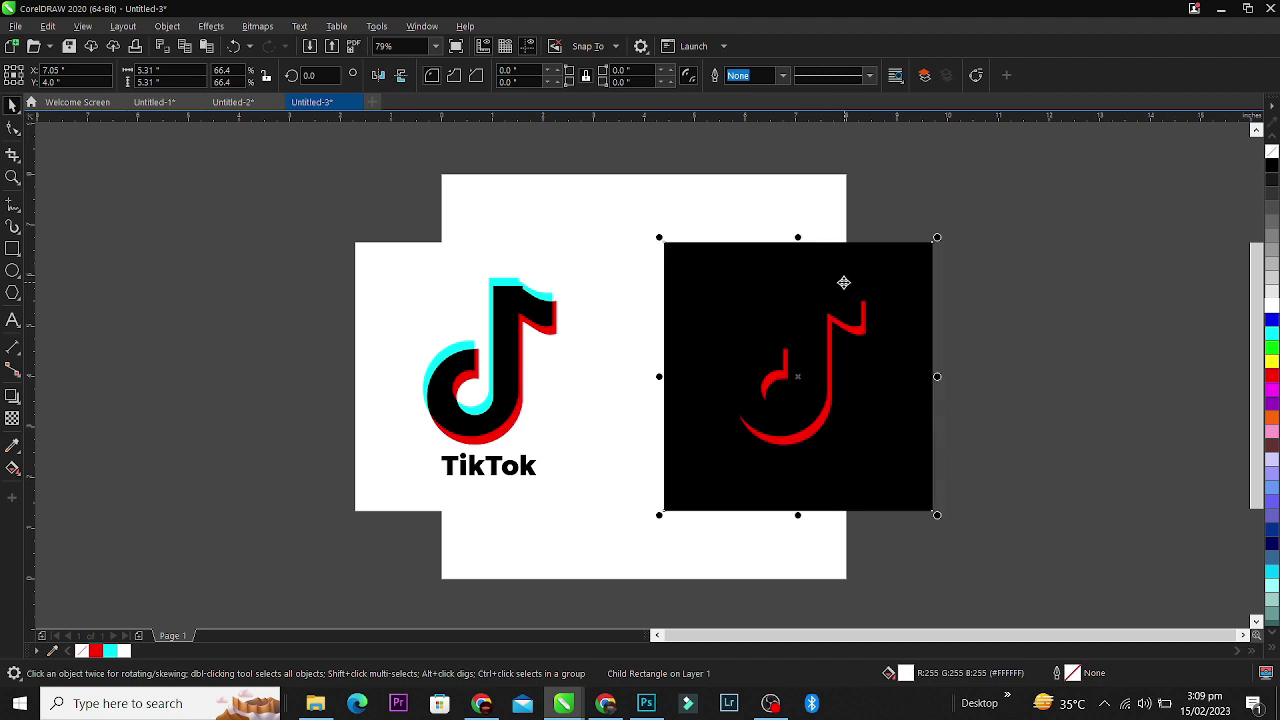
# - Change the merge mode of the cyan note on the black tile to Screen
pyautogui.keyDown('ctrl'); pyautogui.click(818, 291); pyautogui.keyUp('ctrl')
pyautogui.keyDown('ctrl'); pyautogui.click(818, 292); pyautogui.keyUp('ctrl')
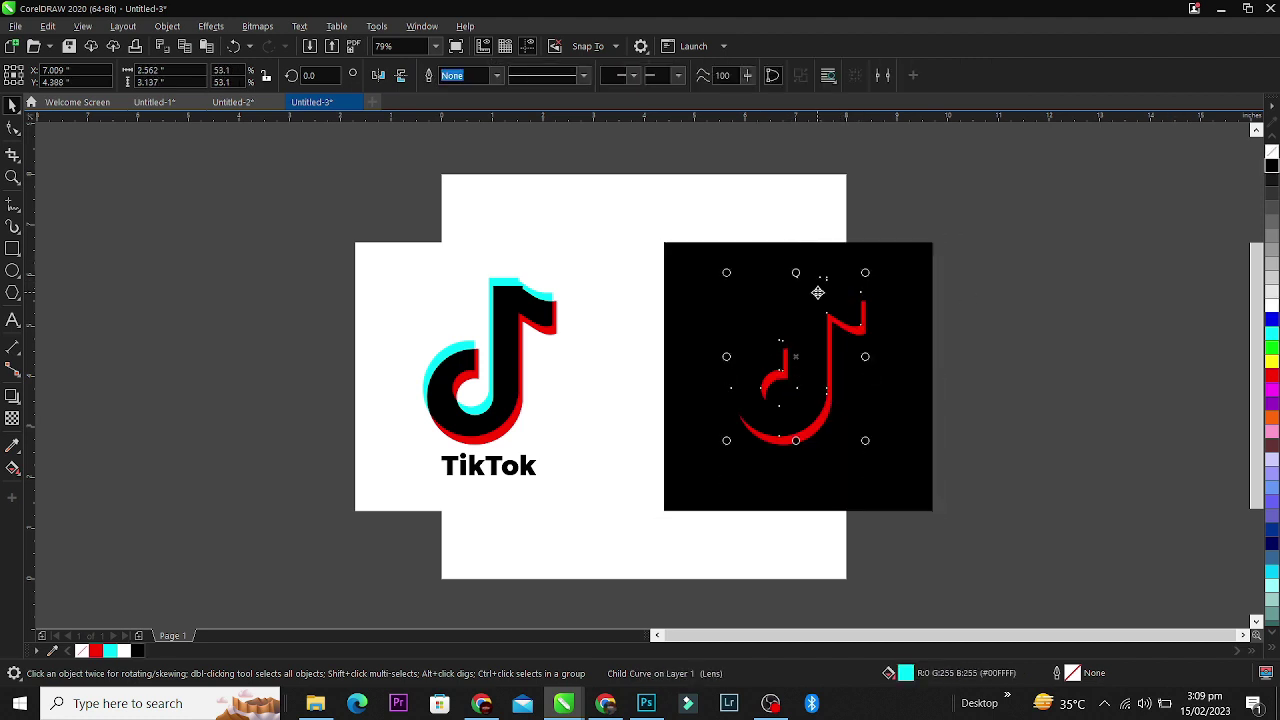
pyautogui.click(13, 420)
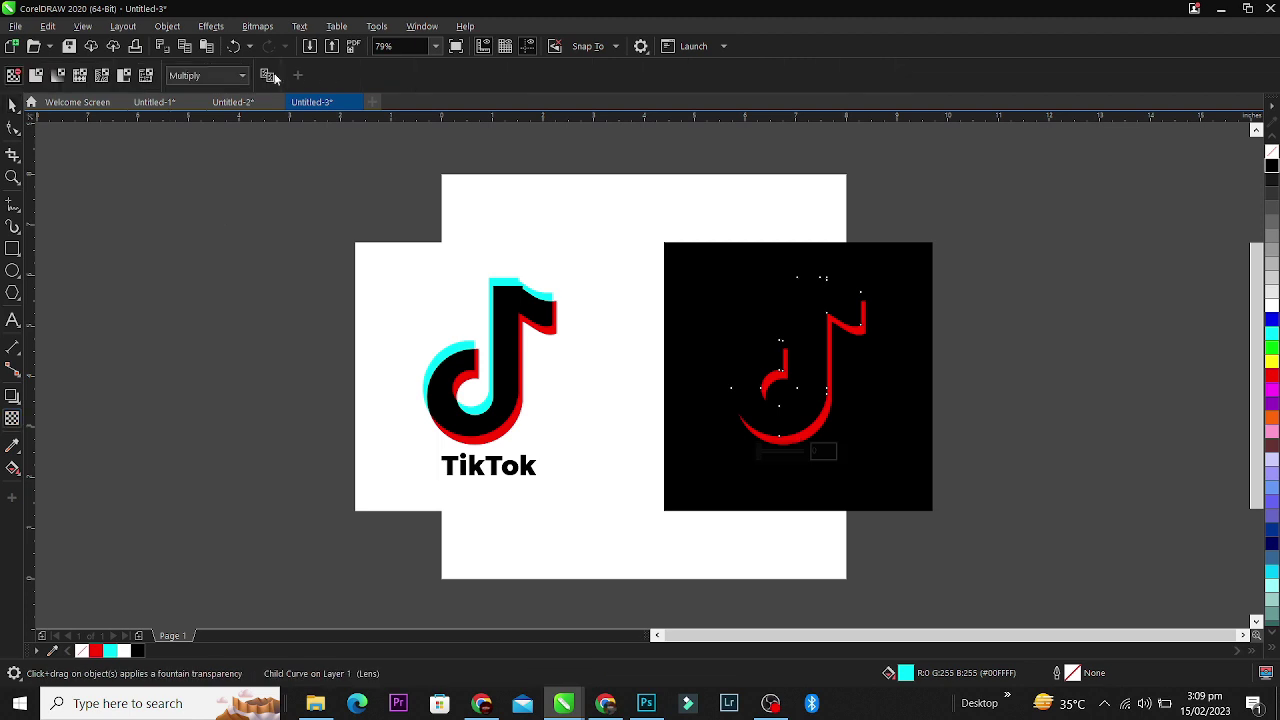
pyautogui.click(205, 75)
pyautogui.click(185, 380)
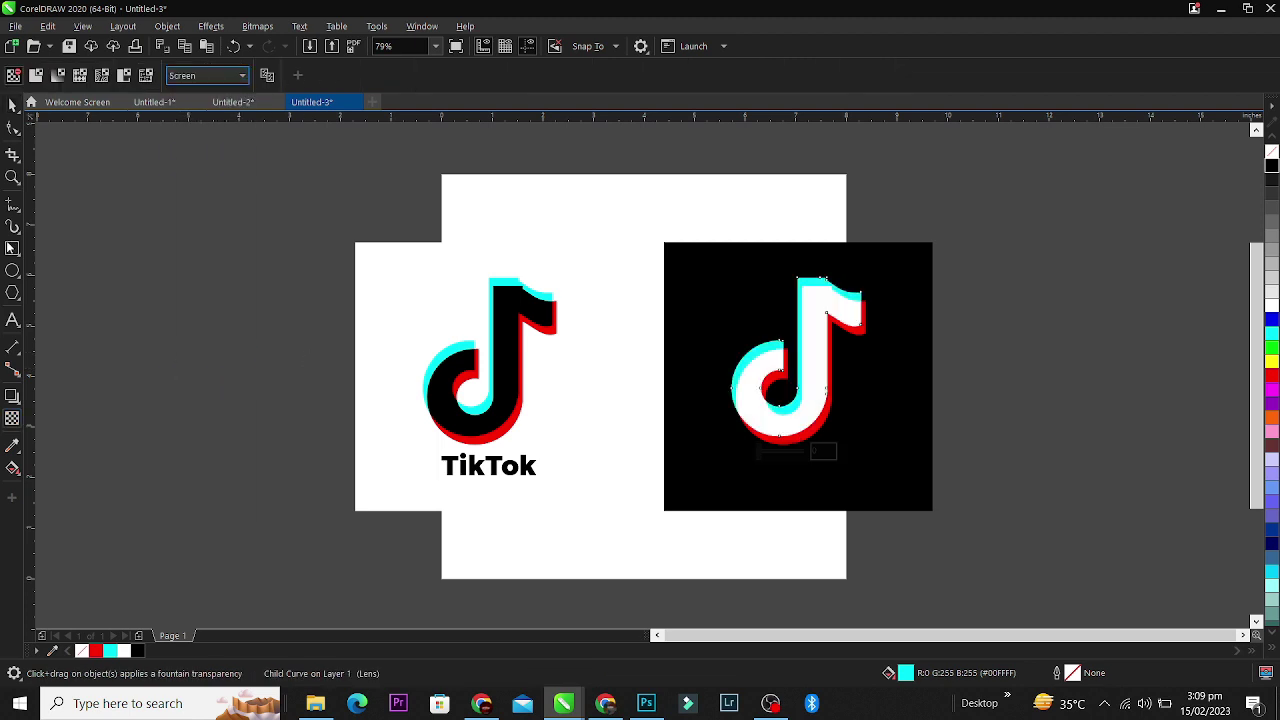
# - Fill the TikTok text on the black tile white
pyautogui.click(12, 104)
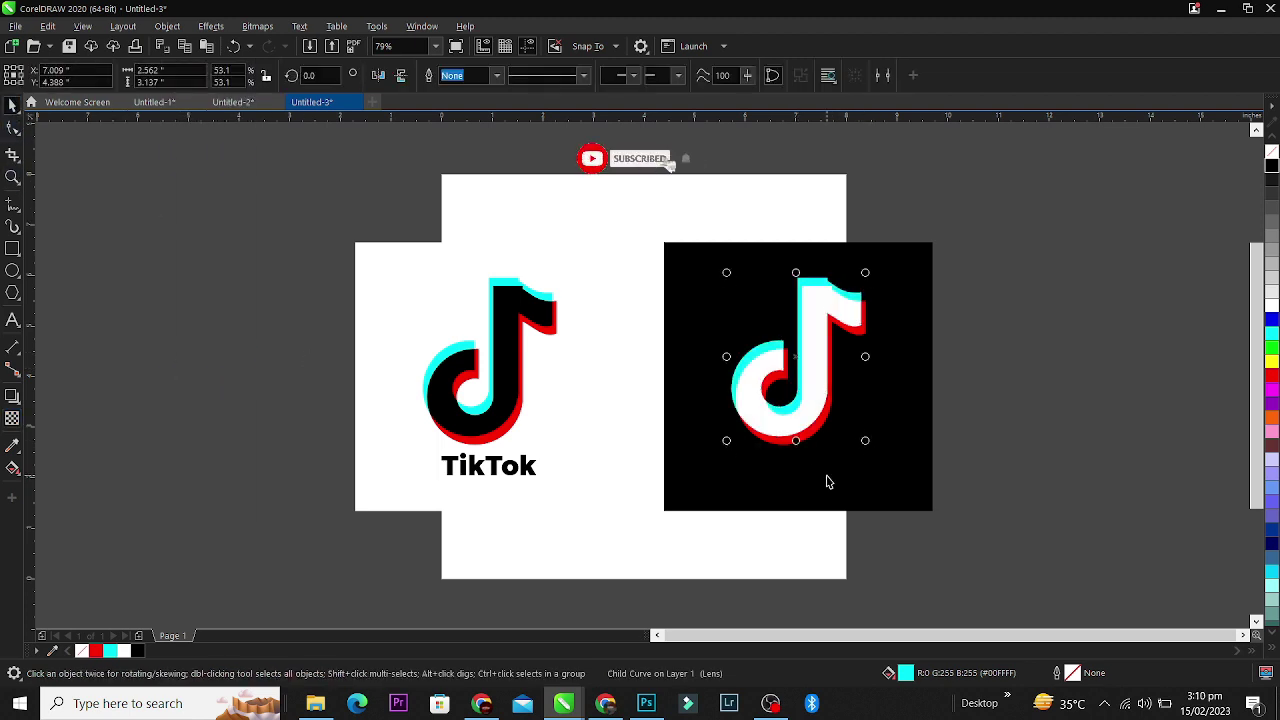
pyautogui.click(814, 471)
pyautogui.keyDown('ctrl'); pyautogui.click(812, 465); pyautogui.keyUp('ctrl')
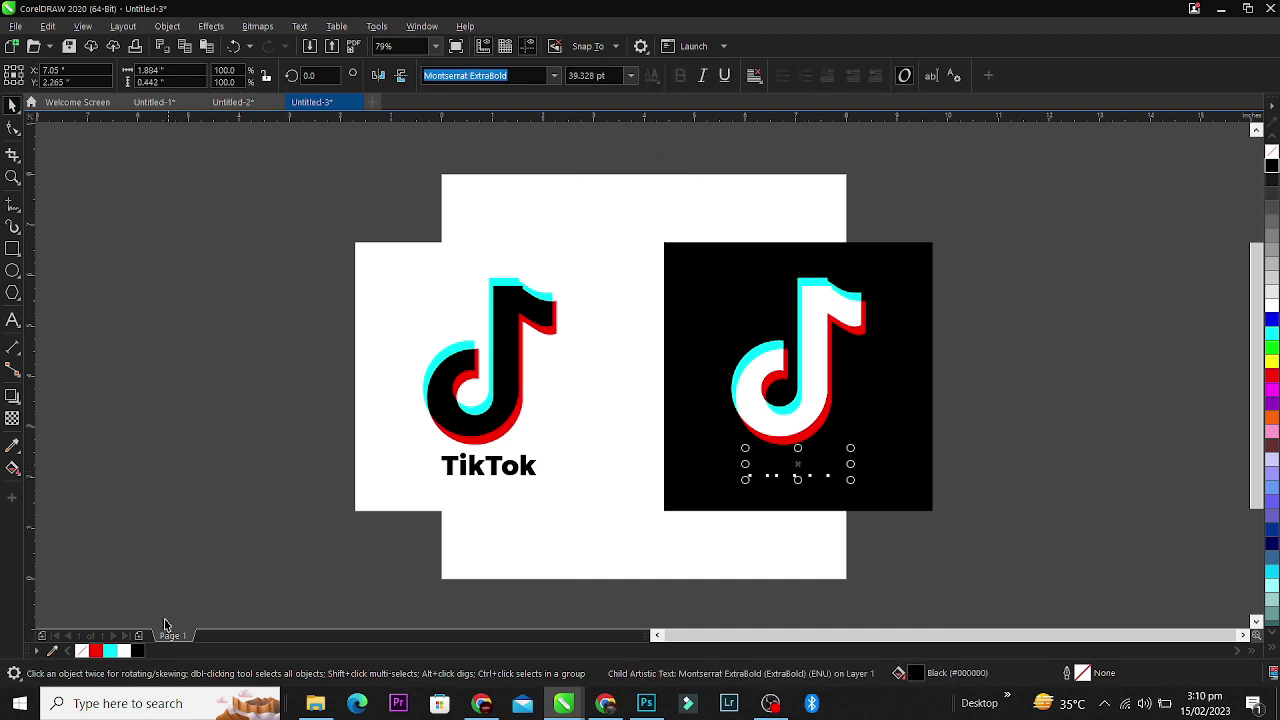
pyautogui.click(124, 651)
# - Fit the view to both logo tiles and examine the light and dark versions full screen
pyautogui.moveTo(586, 446); pyautogui.dragTo(326, 531)
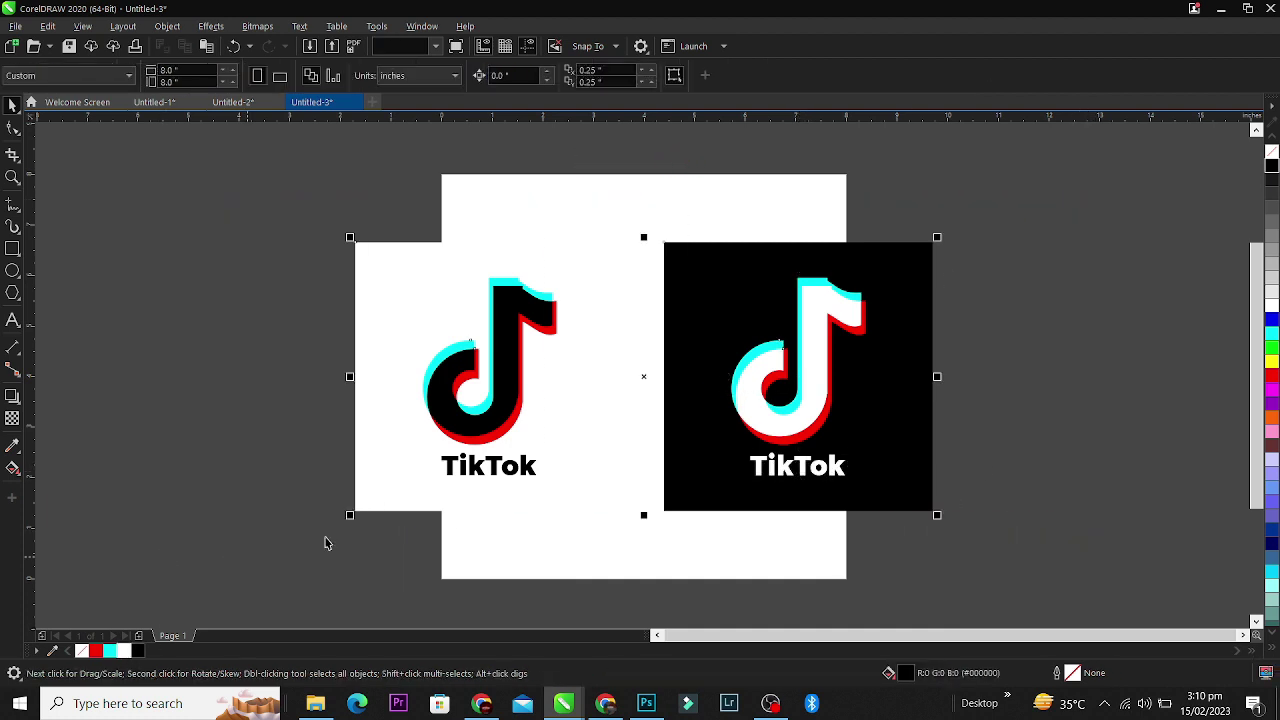
pyautogui.hotkey('shift', 'F2')
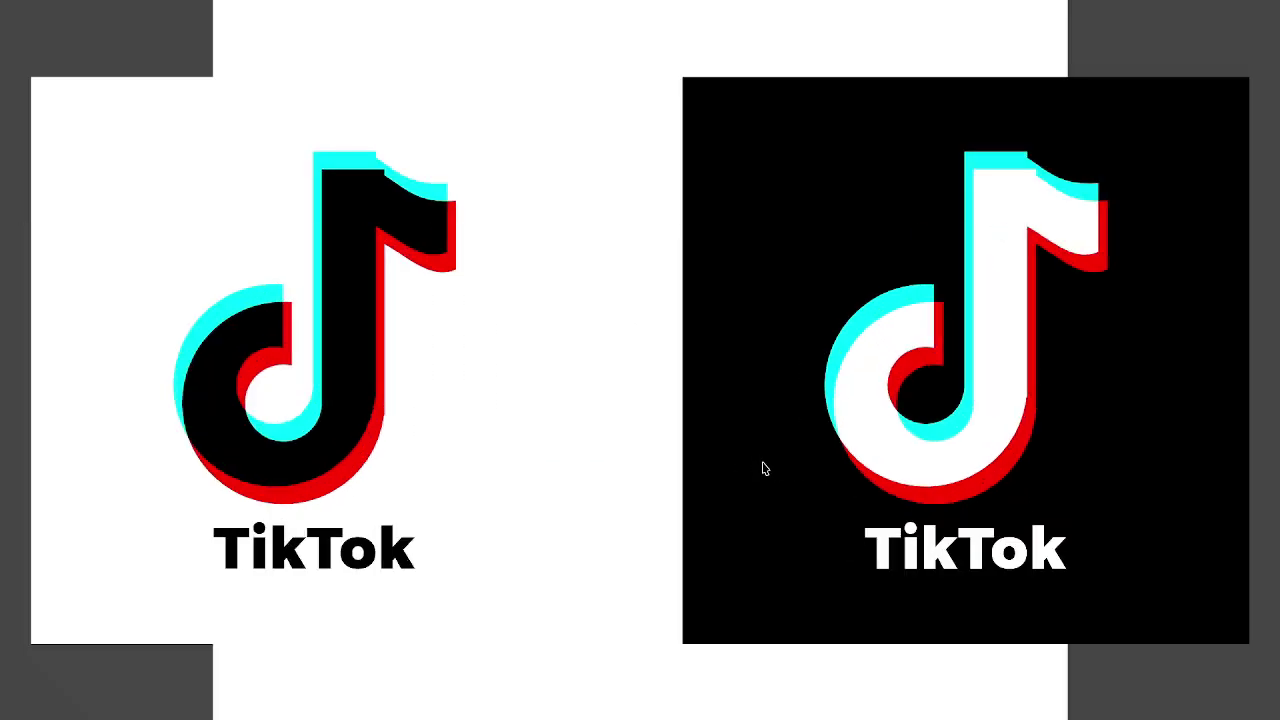